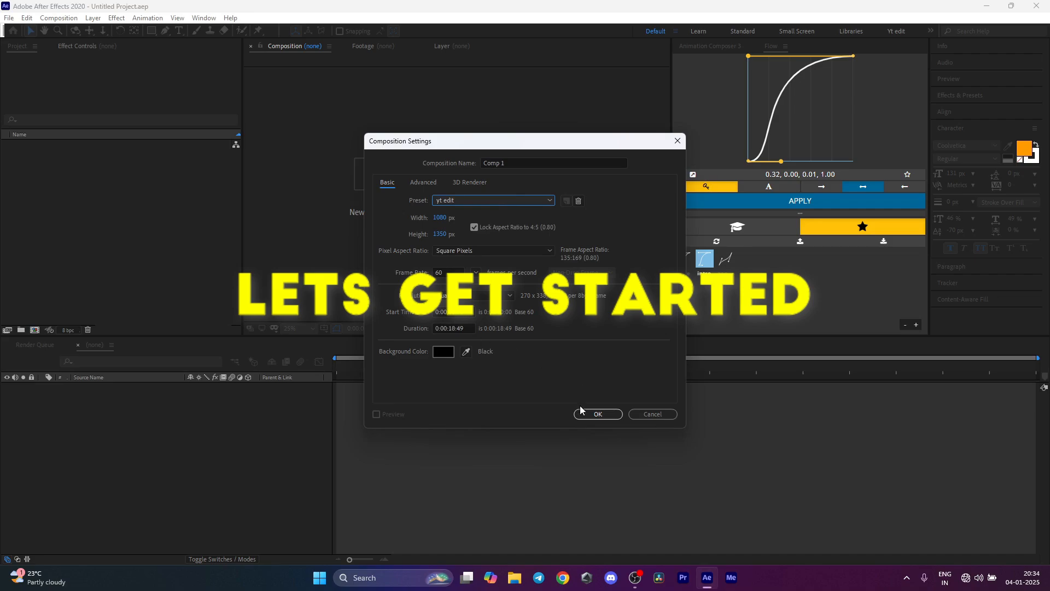
Create Comp 1 at 1080 × 1350 px and 60 fps from the yt edit preset, and scale its clip to 134%.
{"action": "left_click", "coordinate": [588, 413]}
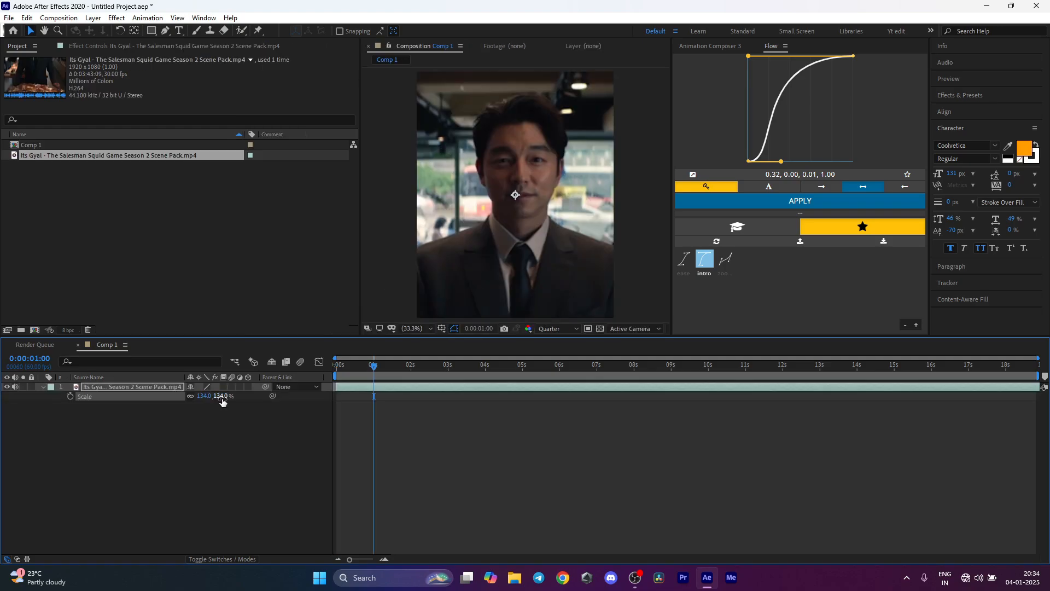
{"action": "key", "text": "s"}
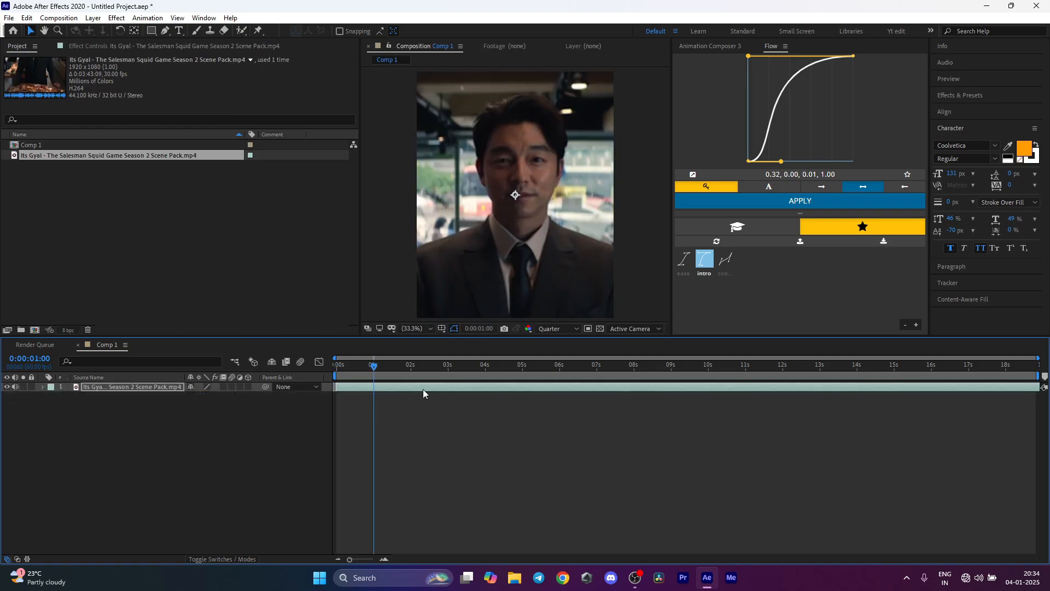
Split the clip layer at the 1-second and 2-second marks.
{"action": "key", "text": "ctrl+shift+d"}
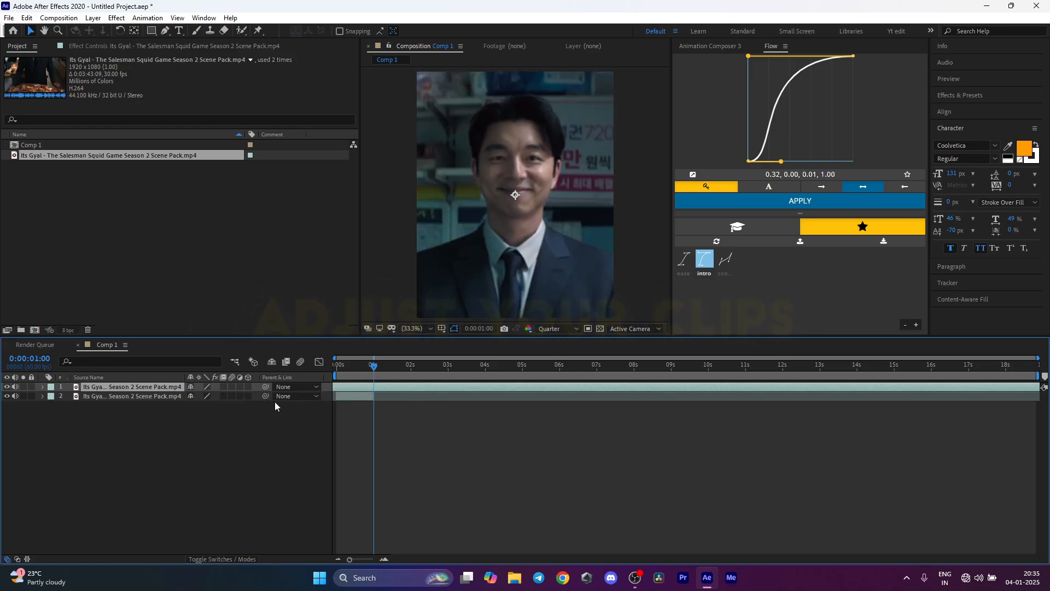
{"action": "left_click", "coordinate": [411, 366]}
{"action": "key", "text": "ctrl+shift+d"}
Split the clip at the 3- and 4-second marks, slip the new pieces to other shots, and end the last one at 5 seconds.
{"action": "left_click", "coordinate": [447, 366]}
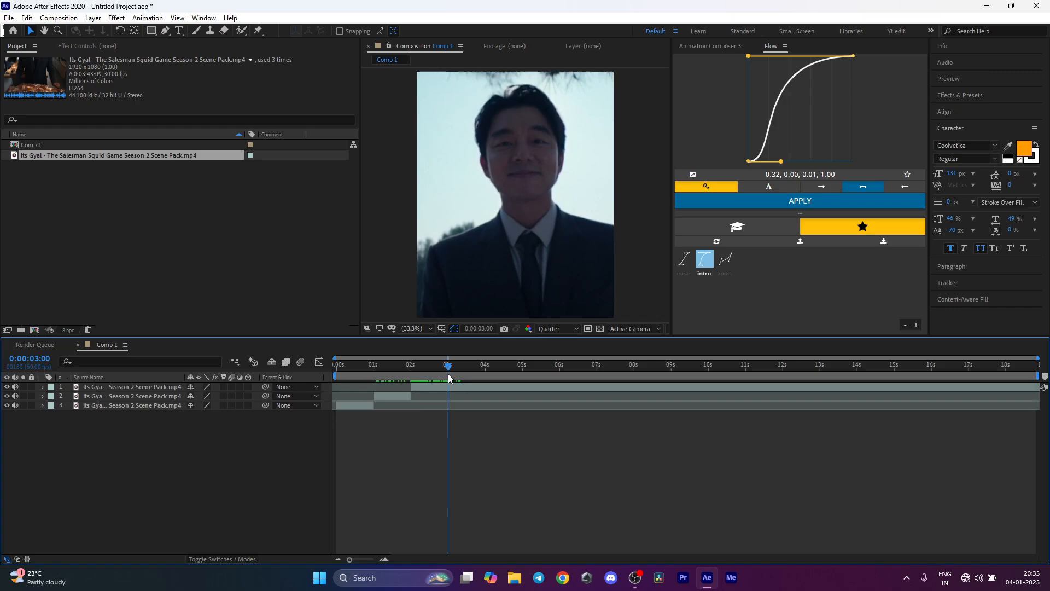
{"action": "key", "text": "ctrl+shift+d"}
{"action": "left_click_drag", "start_coordinate": [470, 386], "coordinate": [328, 387]}
{"action": "left_click", "coordinate": [484, 366]}
{"action": "key", "text": "ctrl+shift+d"}
{"action": "left_click_drag", "start_coordinate": [525, 387], "coordinate": [410, 387]}
{"action": "key", "text": "ctrl+shift+d"}
{"action": "left_click", "coordinate": [431, 398]}
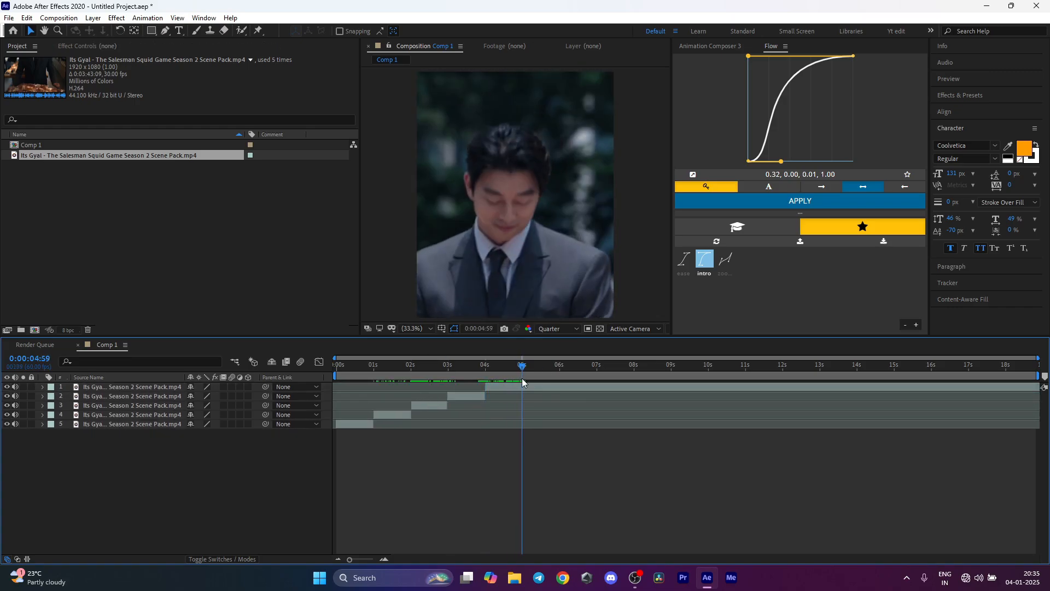
Turn on Pixel Motion frame blending and motion blur for all five clip layers.
{"action": "left_click_drag", "start_coordinate": [116, 452], "coordinate": [116, 373]}
{"action": "left_click", "coordinate": [206, 429]}
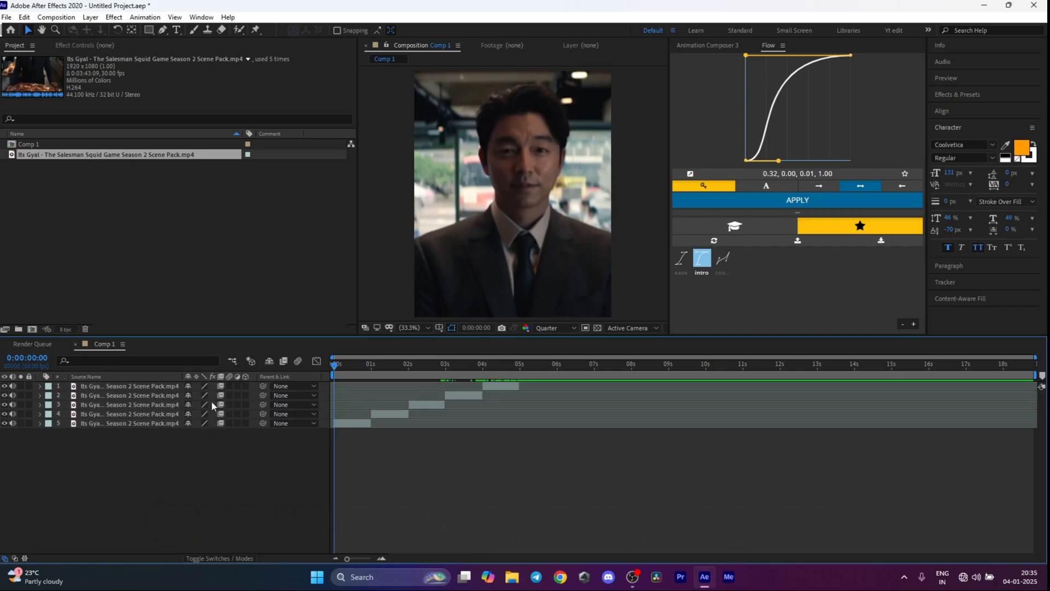
{"action": "left_click_drag", "start_coordinate": [221, 386], "coordinate": [220, 421]}
{"action": "left_click_drag", "start_coordinate": [227, 385], "coordinate": [229, 427]}
Pre-compose the first clip in the sequence, moving all attributes into the new composition.
{"action": "left_click", "coordinate": [341, 423]}
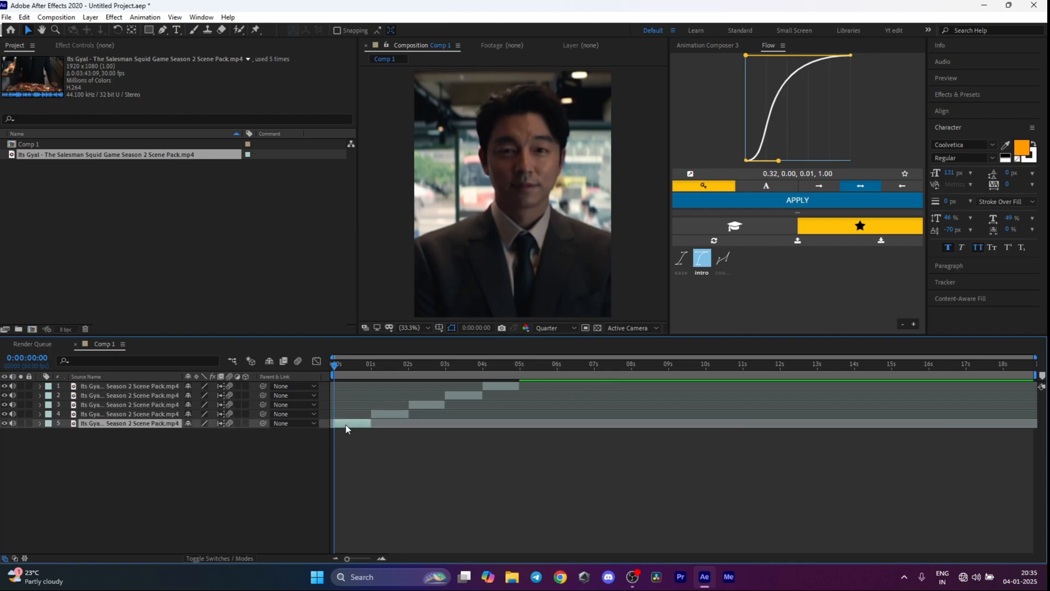
{"action": "right_click", "coordinate": [344, 425]}
{"action": "mouse_move", "coordinate": [374, 309]}
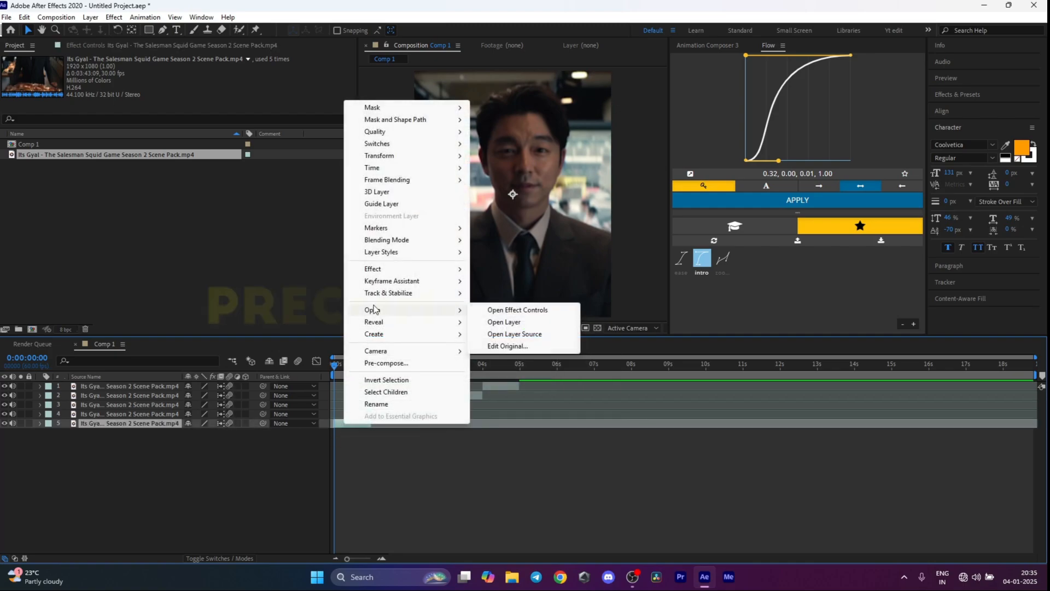
{"action": "left_click", "coordinate": [386, 363]}
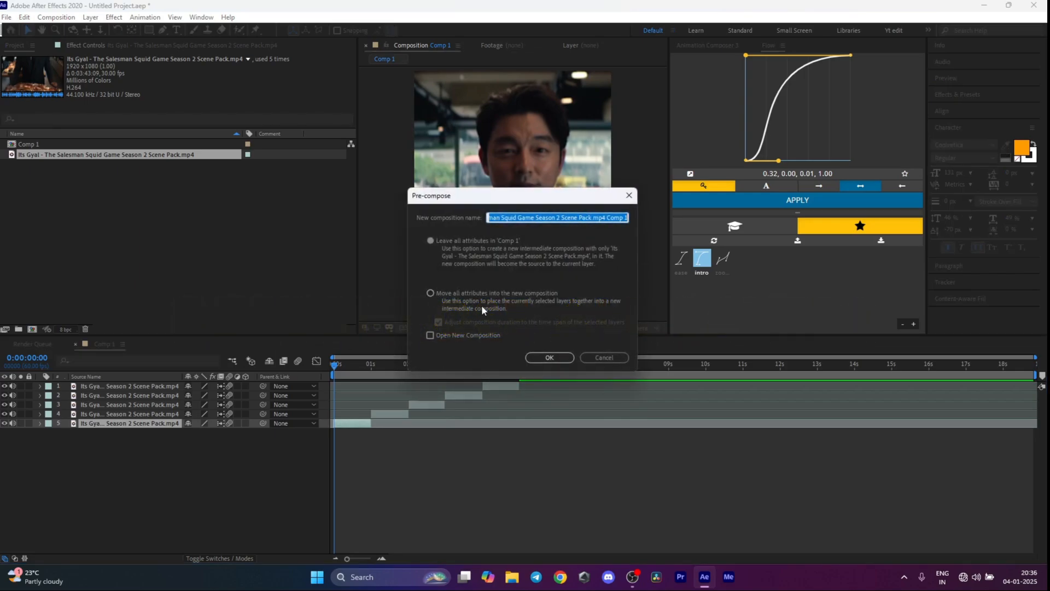
{"action": "left_click", "coordinate": [431, 294]}
{"action": "left_click", "coordinate": [549, 357]}
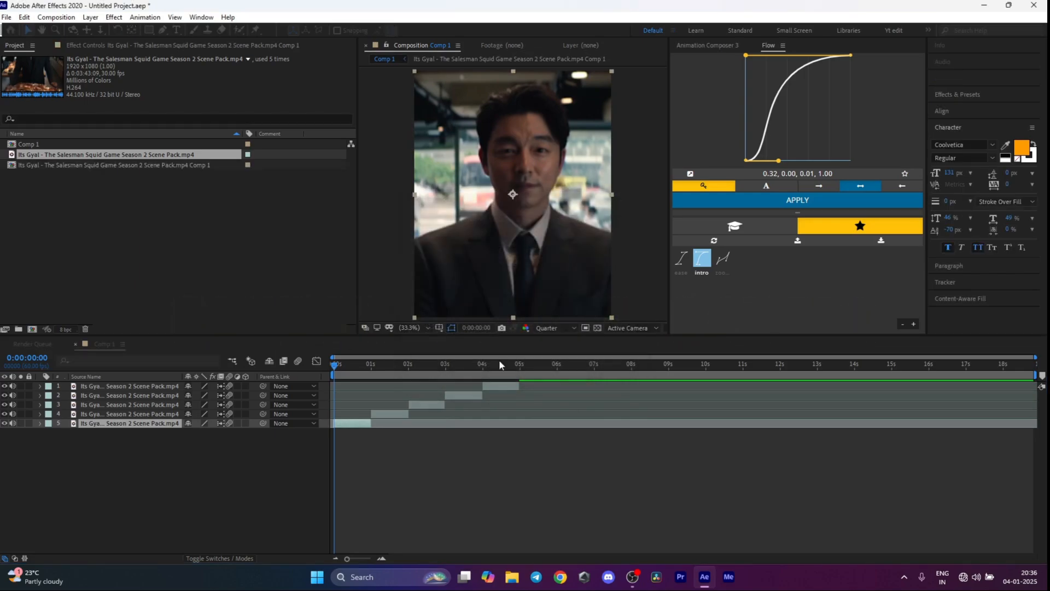
Pre-compose each of the remaining four clips separately, keeping their default composition names.
{"action": "right_click", "coordinate": [395, 414]}
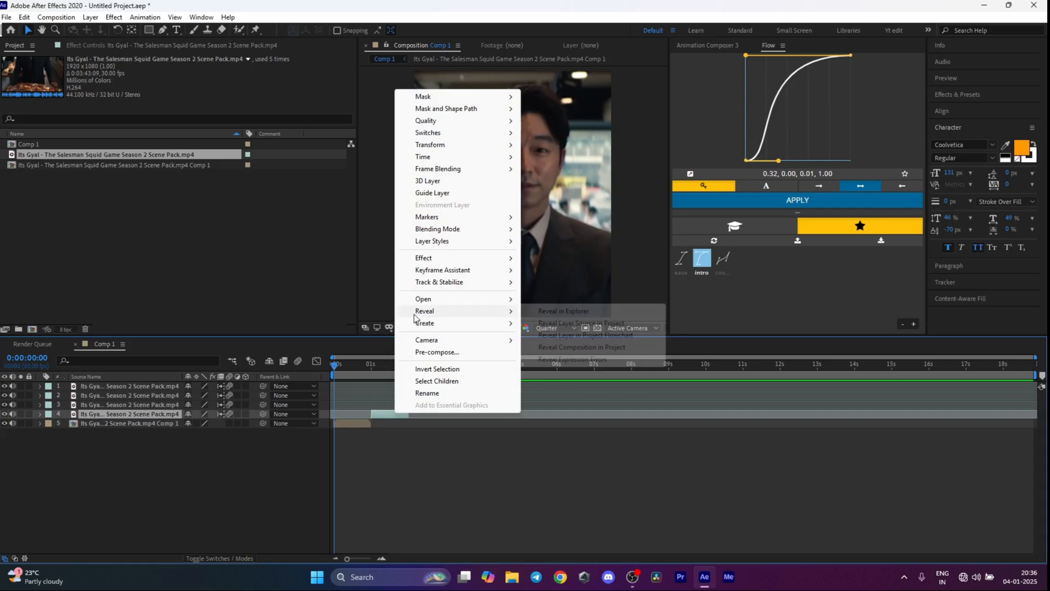
{"action": "mouse_move", "coordinate": [428, 259]}
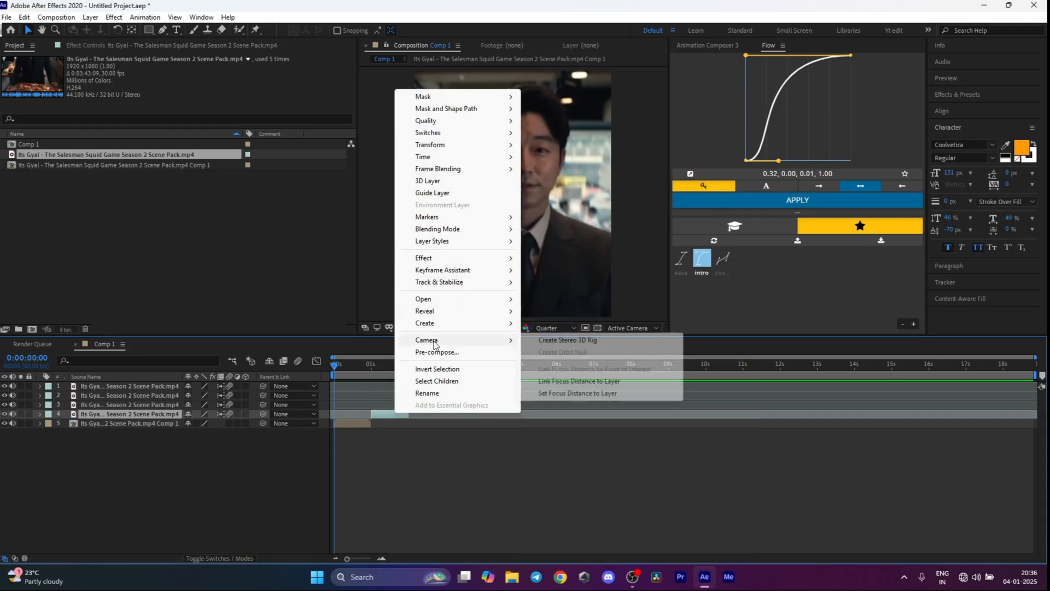
{"action": "left_click", "coordinate": [438, 351]}
{"action": "left_click", "coordinate": [549, 357]}
{"action": "right_click", "coordinate": [430, 404]}
{"action": "left_click", "coordinate": [471, 343]}
{"action": "left_click", "coordinate": [549, 357]}
{"action": "right_click", "coordinate": [466, 394]}
{"action": "left_click", "coordinate": [506, 333]}
{"action": "left_click", "coordinate": [549, 357]}
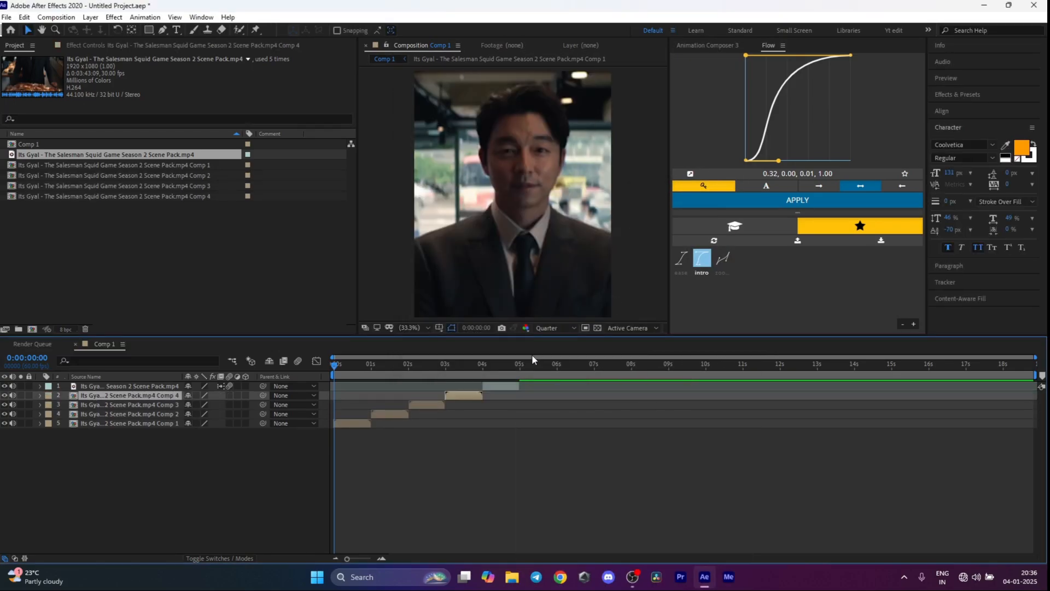
{"action": "left_click", "coordinate": [549, 357]}
Find the Twixtor Pro effect and apply it to the first pre-composed clip.
{"action": "left_click", "coordinate": [343, 423]}
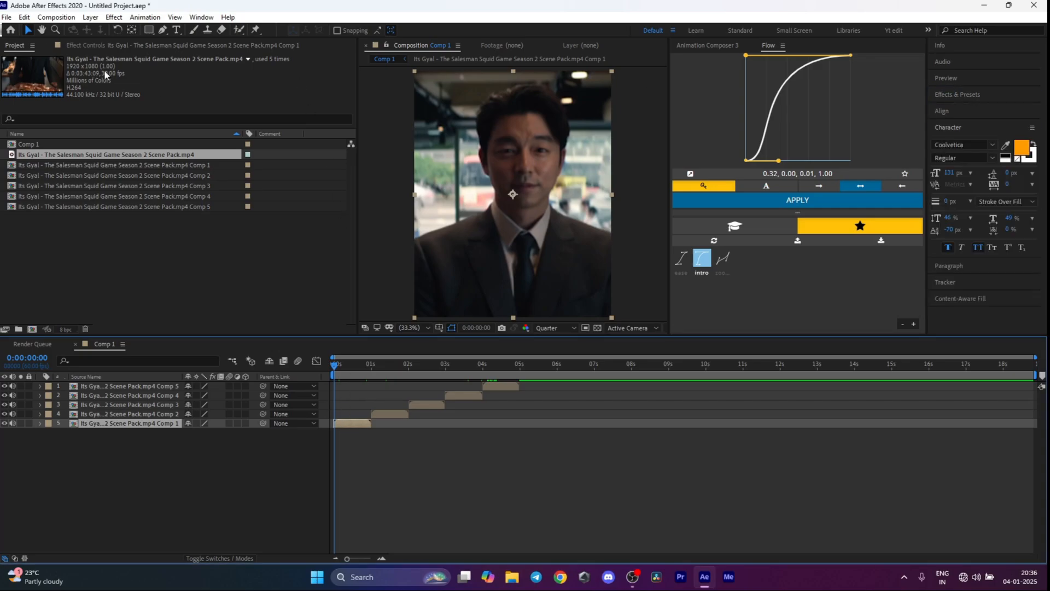
{"action": "left_click", "coordinate": [948, 94]}
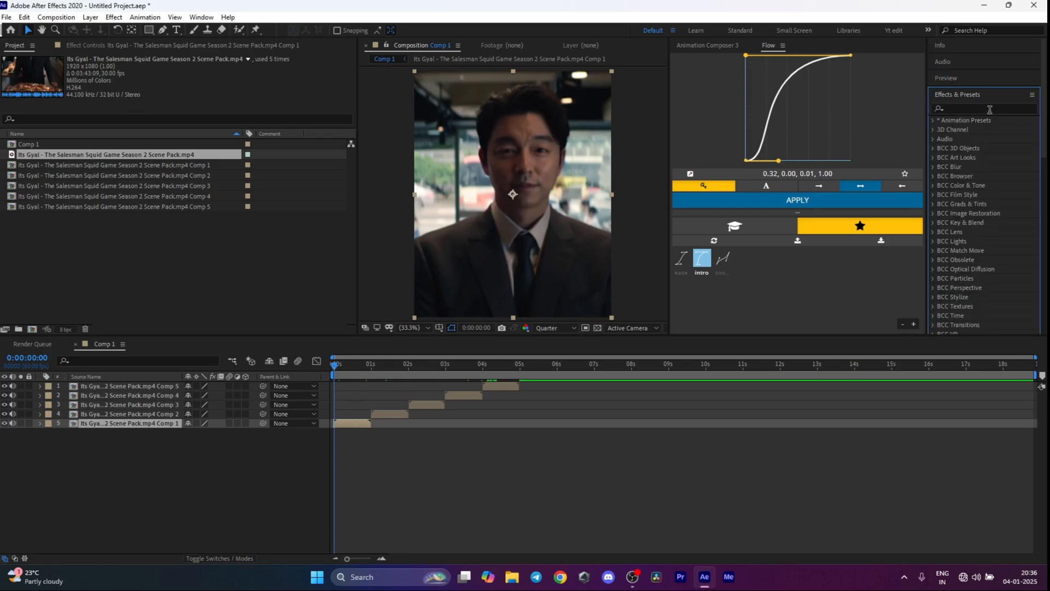
{"action": "left_click", "coordinate": [967, 108]}
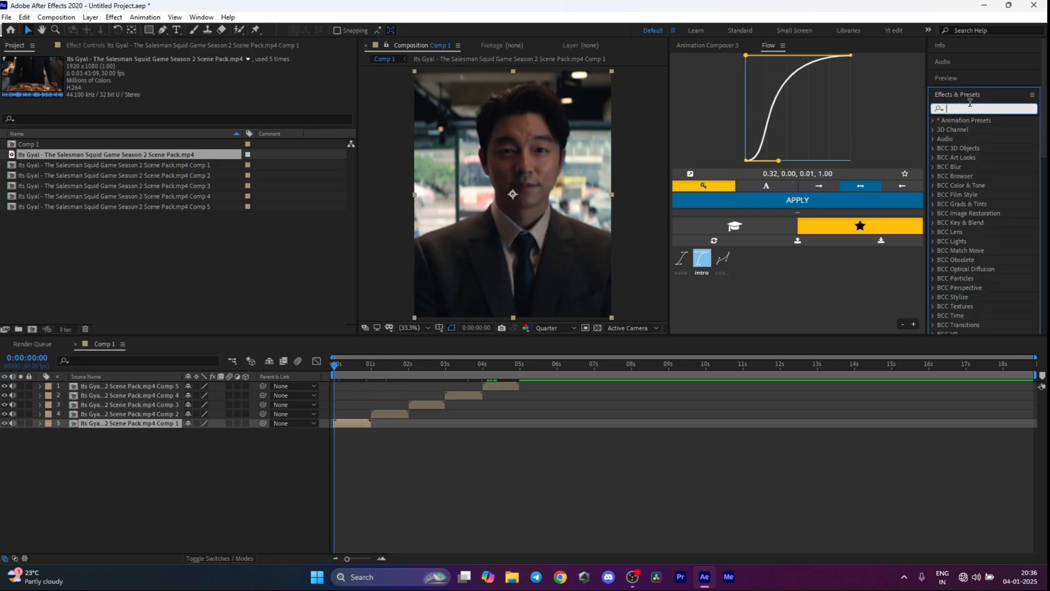
{"action": "type", "text": "twixtor"}
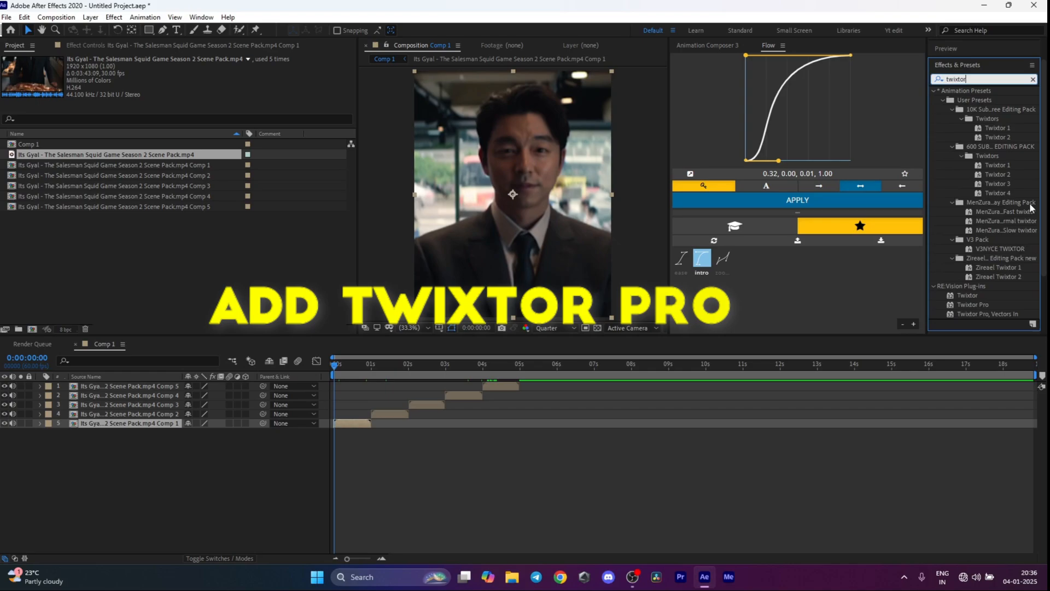
{"action": "scroll", "coordinate": [1017, 207], "scroll_direction": "down", "scroll_amount": 3}
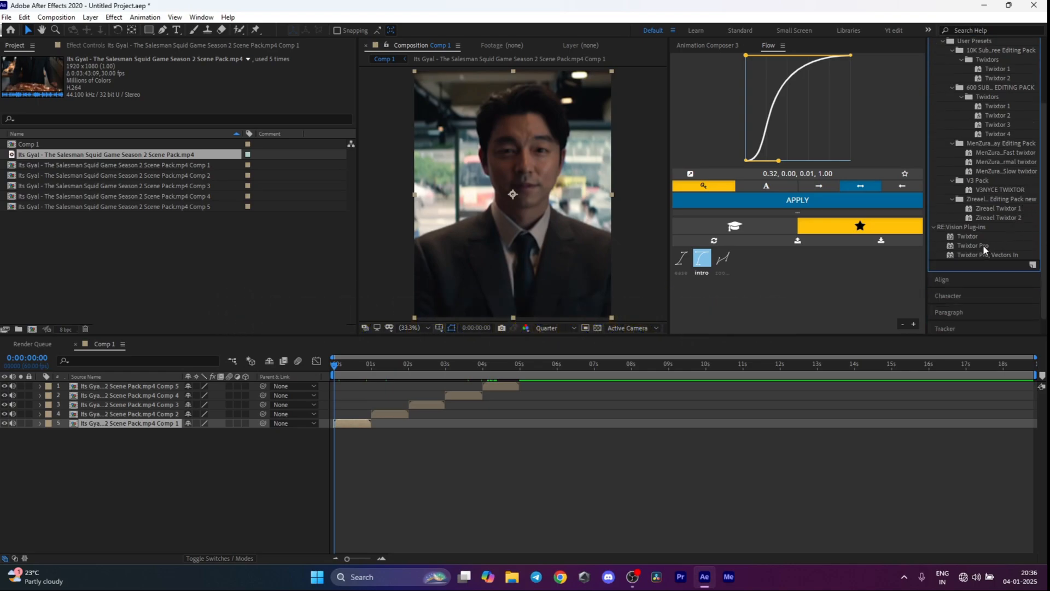
{"action": "left_click_drag", "start_coordinate": [979, 245], "coordinate": [362, 425]}
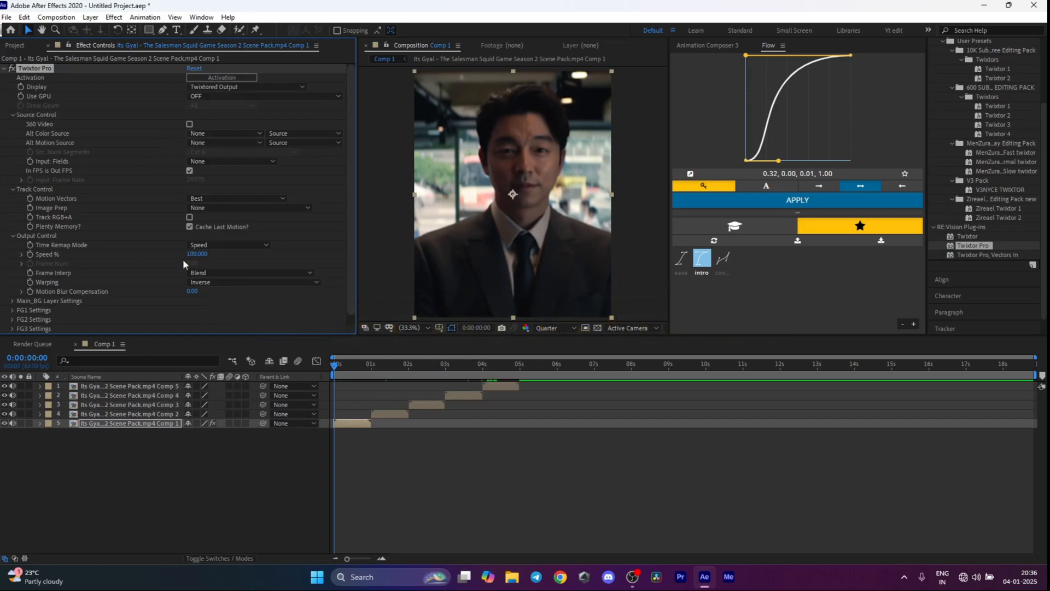
Check the source footage's frame rate, set Twixtor Pro's input frame rate to 30, and leave In FPS Is Out FPS enabled.
{"action": "left_click", "coordinate": [4, 48]}
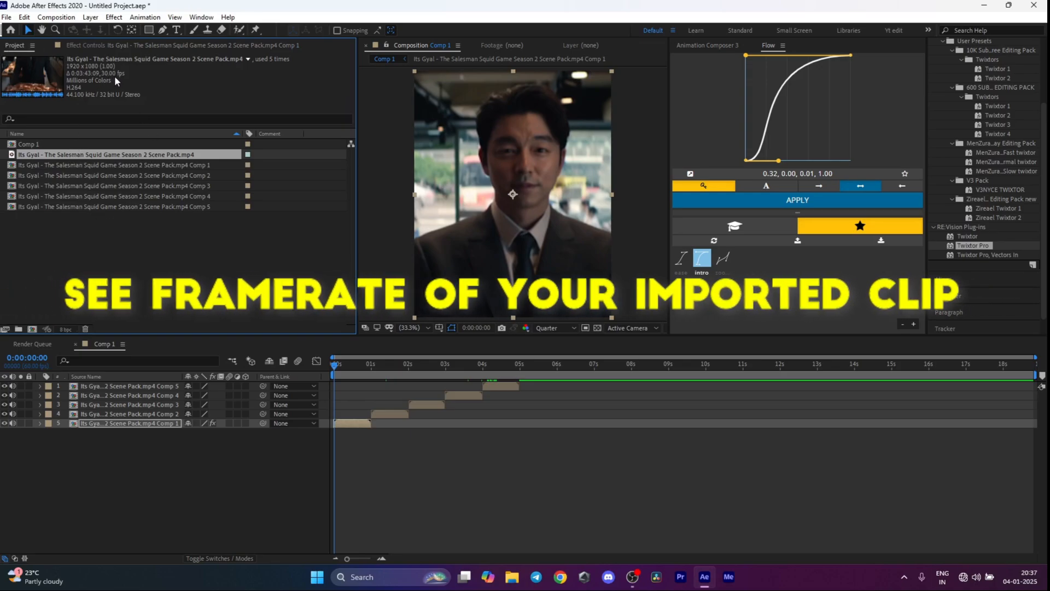
{"action": "left_click", "coordinate": [218, 46]}
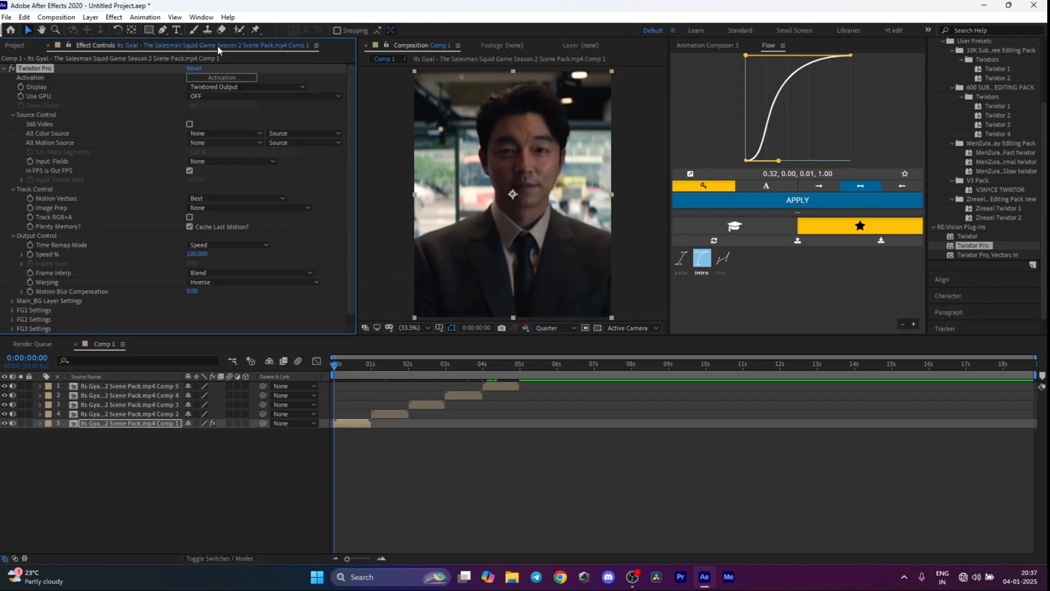
{"action": "left_click", "coordinate": [190, 170]}
{"action": "left_click", "coordinate": [195, 179]}
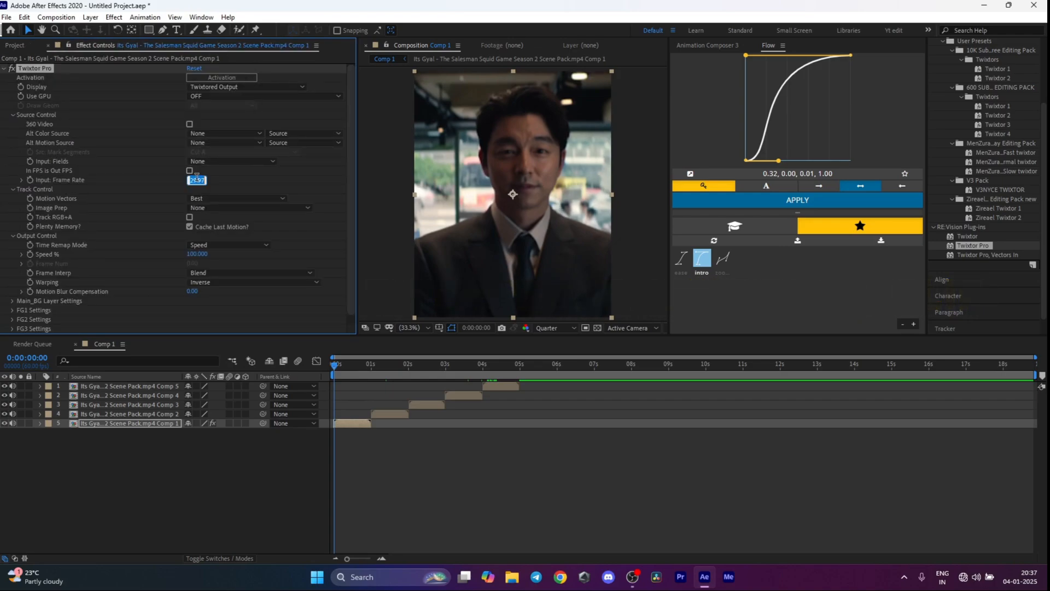
{"action": "type", "text": "30"}
{"action": "key", "text": "Return"}
{"action": "left_click", "coordinate": [190, 170]}
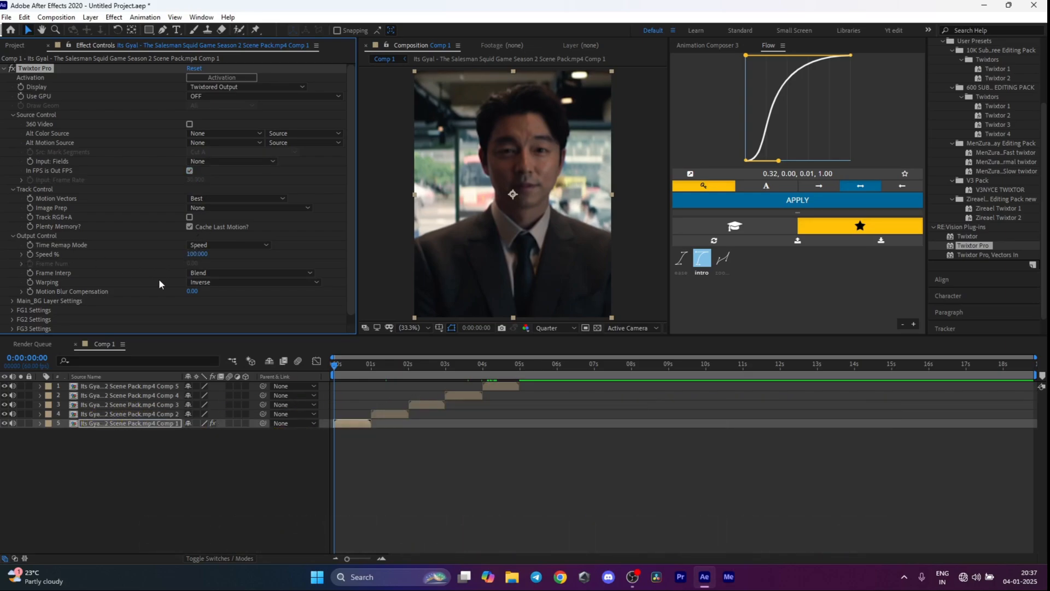
Set Twixtor Pro's Frame Interp to Motion Weighted Blend, Warping to Inverse w/ Smart Blend, and Image Prep to Contrast/Edge Enhance.
{"action": "left_click", "coordinate": [224, 273]}
{"action": "left_click", "coordinate": [226, 308]}
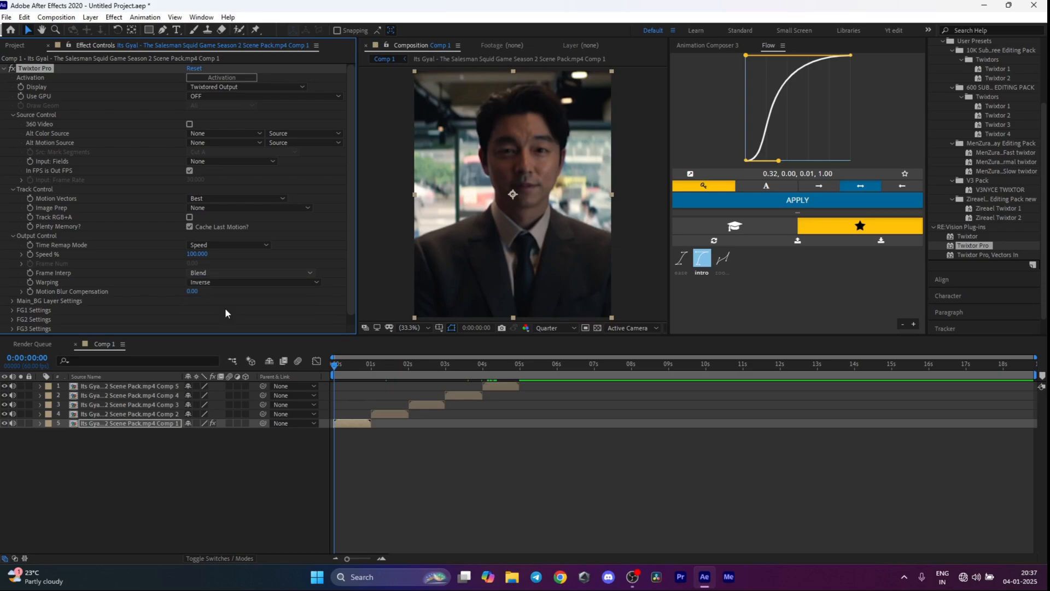
{"action": "left_click", "coordinate": [230, 282]}
{"action": "left_click", "coordinate": [230, 305]}
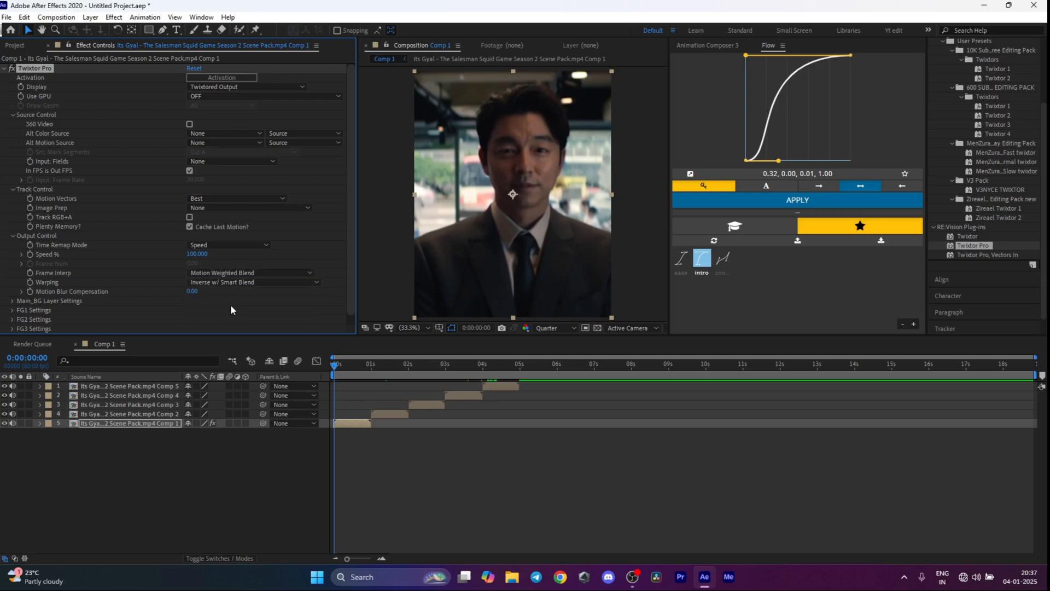
{"action": "left_click", "coordinate": [242, 208]}
{"action": "left_click", "coordinate": [244, 231]}
Keyframe Twixtor Pro's Speed % on the first clip: 100 at the start, 60 at frame 27, and 100 at frame 59.
{"action": "left_click", "coordinate": [380, 558]}
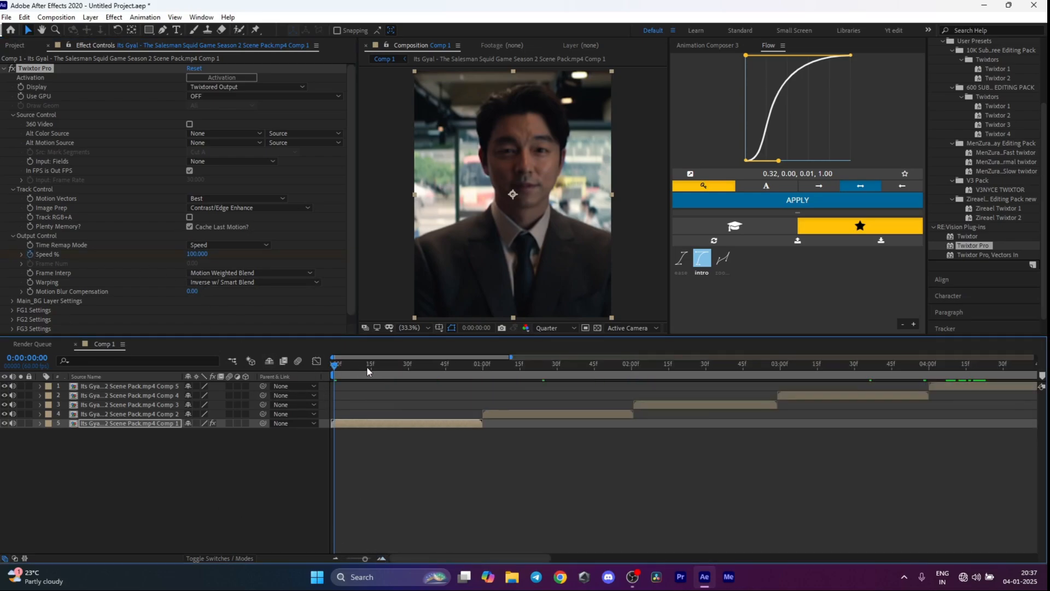
{"action": "left_click", "coordinate": [385, 555]}
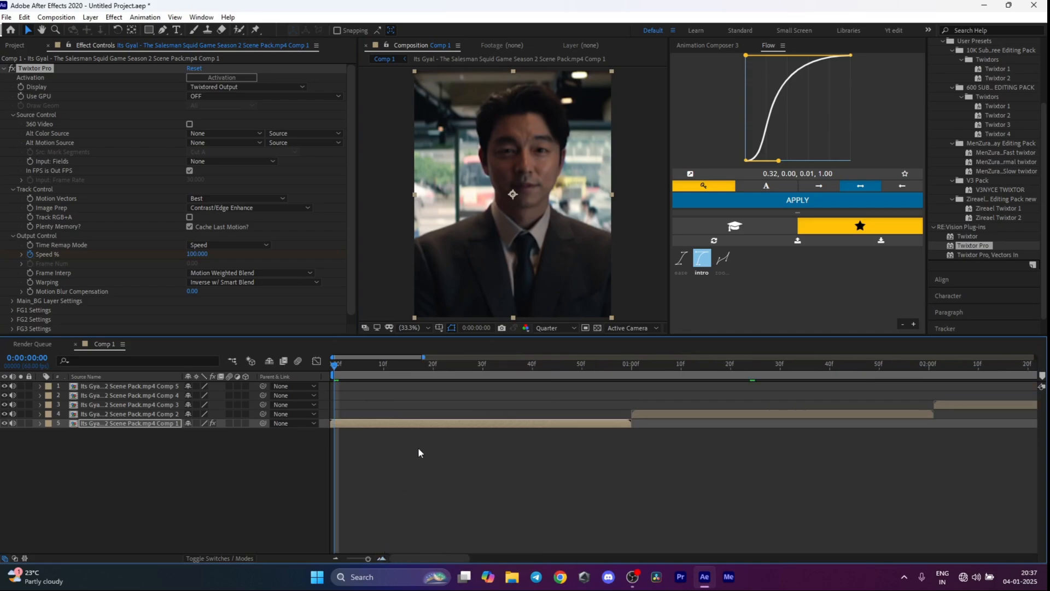
{"action": "left_click_drag", "start_coordinate": [455, 370], "coordinate": [467, 373]}
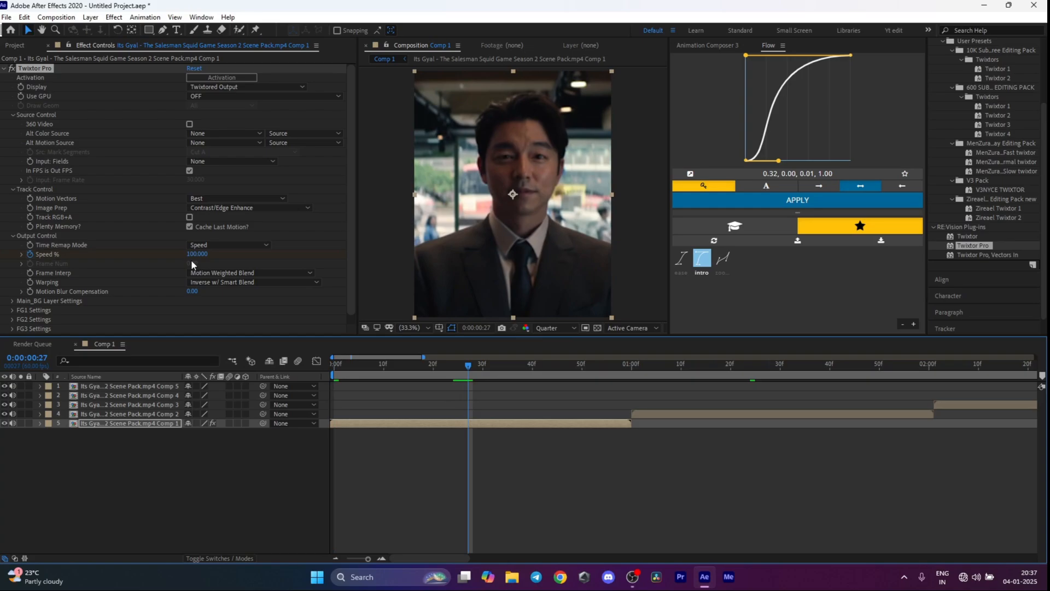
{"action": "left_click_drag", "start_coordinate": [192, 254], "coordinate": [199, 262]}
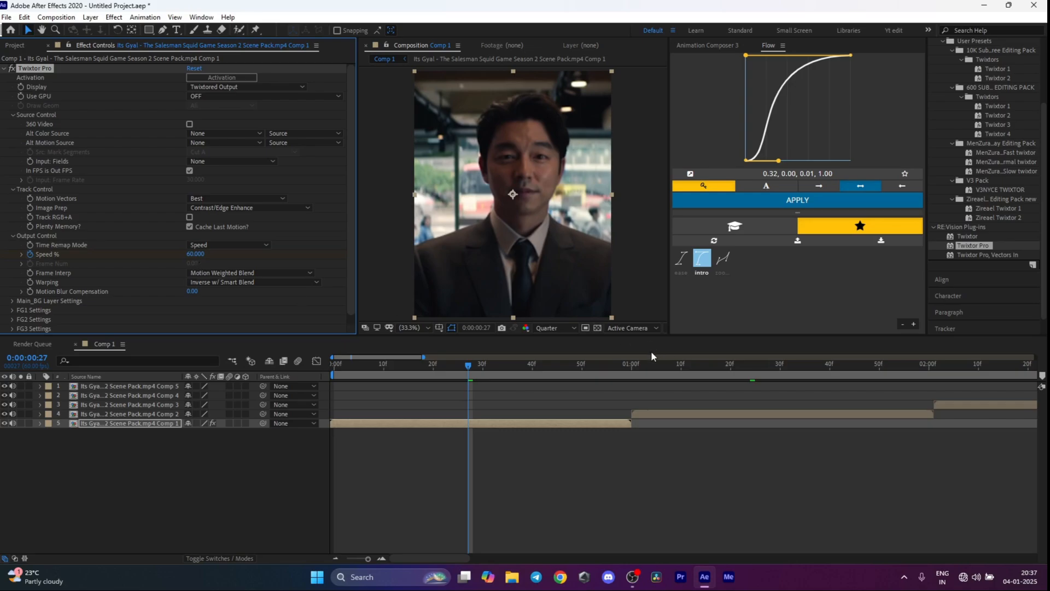
{"action": "left_click_drag", "start_coordinate": [616, 361], "coordinate": [627, 367]}
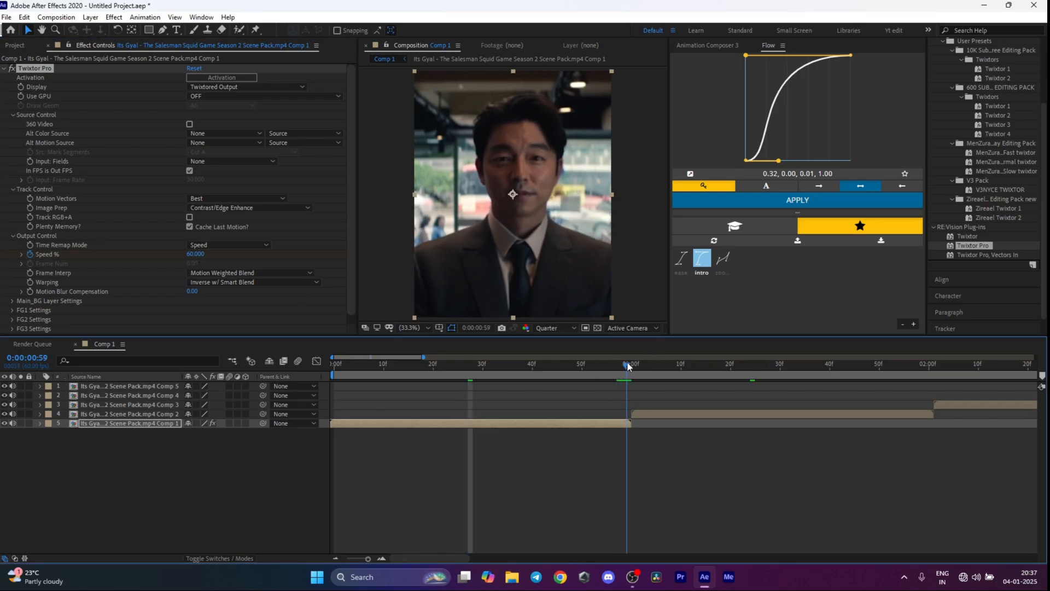
{"action": "left_click_drag", "start_coordinate": [192, 257], "coordinate": [196, 257]}
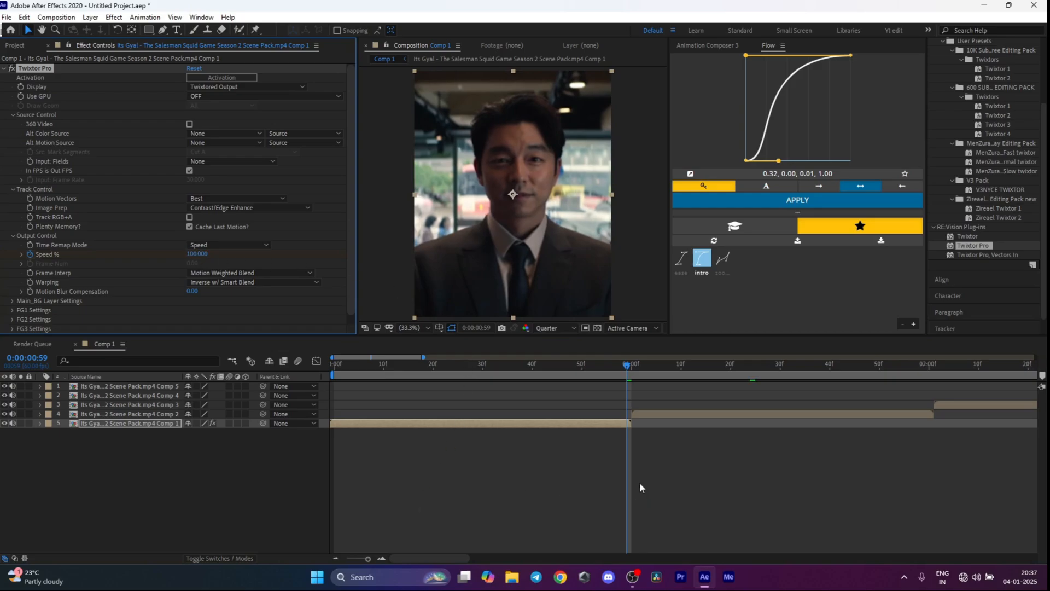
Reveal the first clip's Speed % keyframes, apply Easy Ease to all of them, and select them again.
{"action": "key", "text": "u"}
{"action": "left_click_drag", "start_coordinate": [653, 436], "coordinate": [249, 444]}
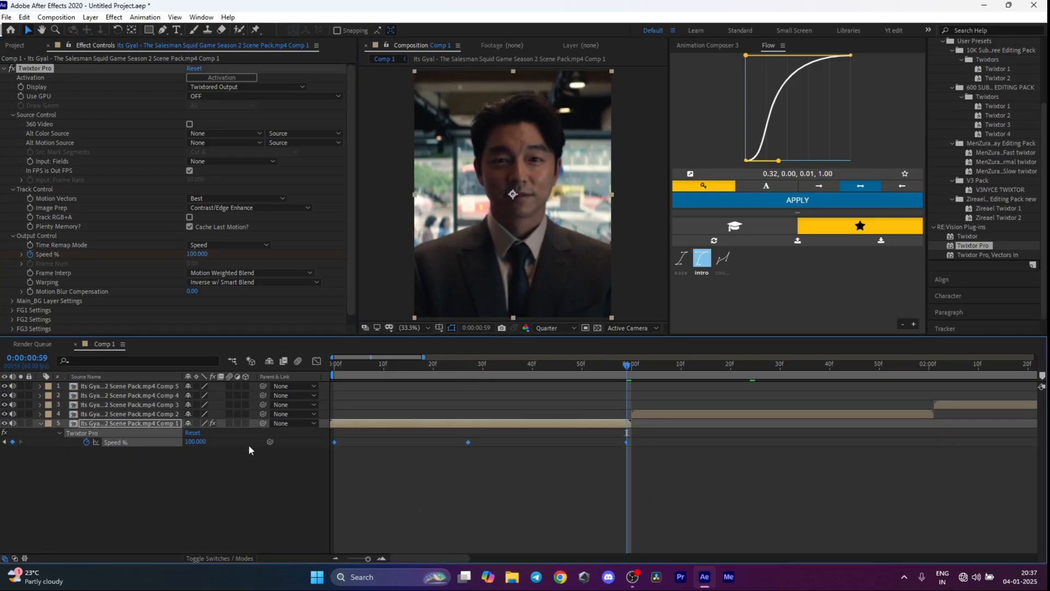
{"action": "right_click", "coordinate": [334, 442]}
{"action": "mouse_move", "coordinate": [403, 435]}
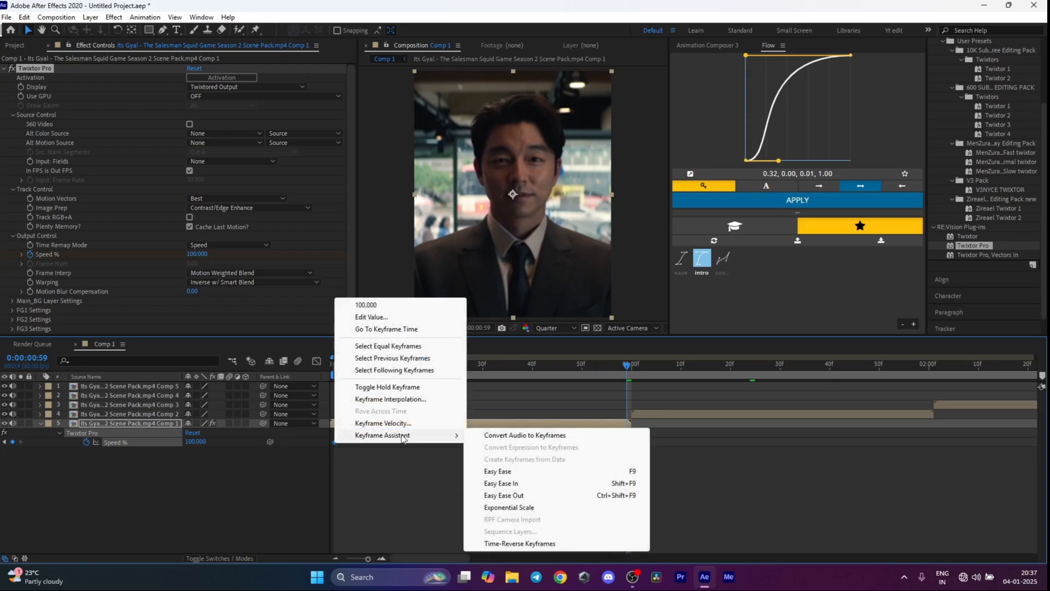
{"action": "left_click", "coordinate": [552, 470]}
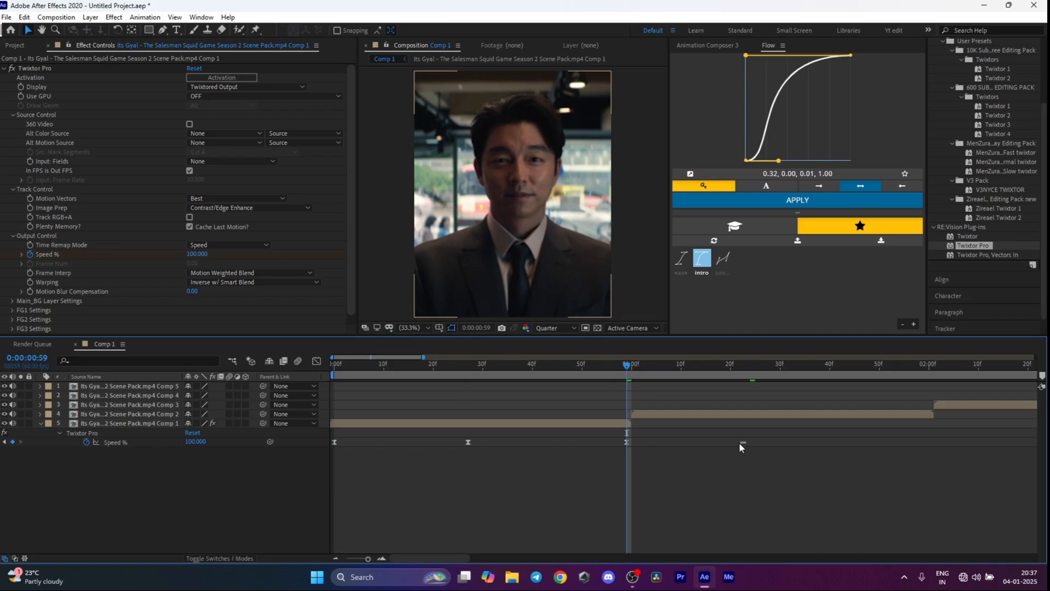
{"action": "left_click_drag", "start_coordinate": [739, 443], "coordinate": [316, 441]}
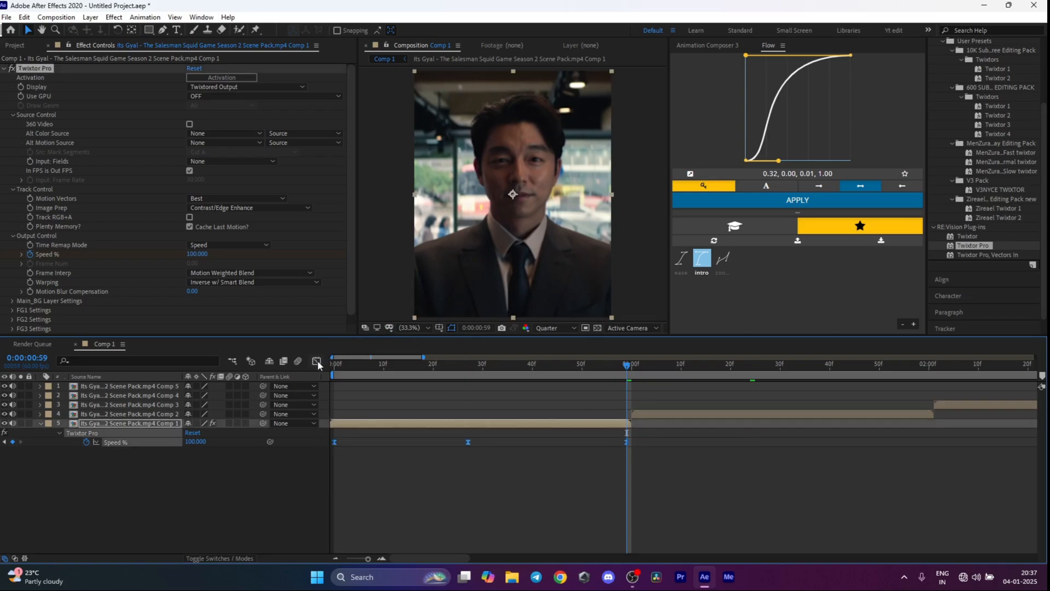
Reshape the first clip's Speed % value graph into a steep-sided U by stretching the handles of all three keyframes.
{"action": "left_click", "coordinate": [317, 360]}
{"action": "left_click", "coordinate": [335, 392]}
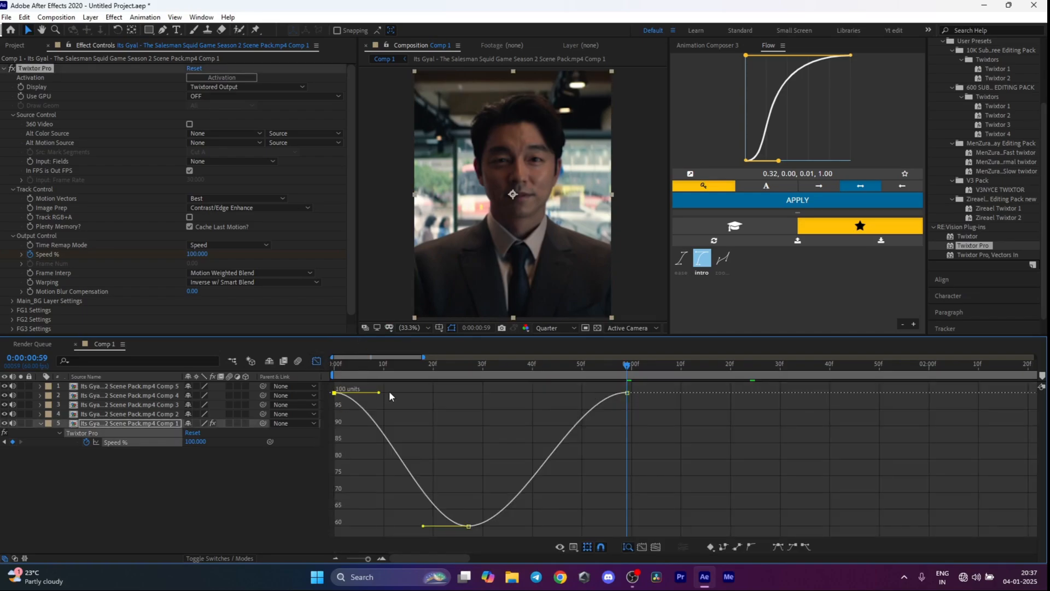
{"action": "left_click_drag", "start_coordinate": [379, 393], "coordinate": [313, 529]}
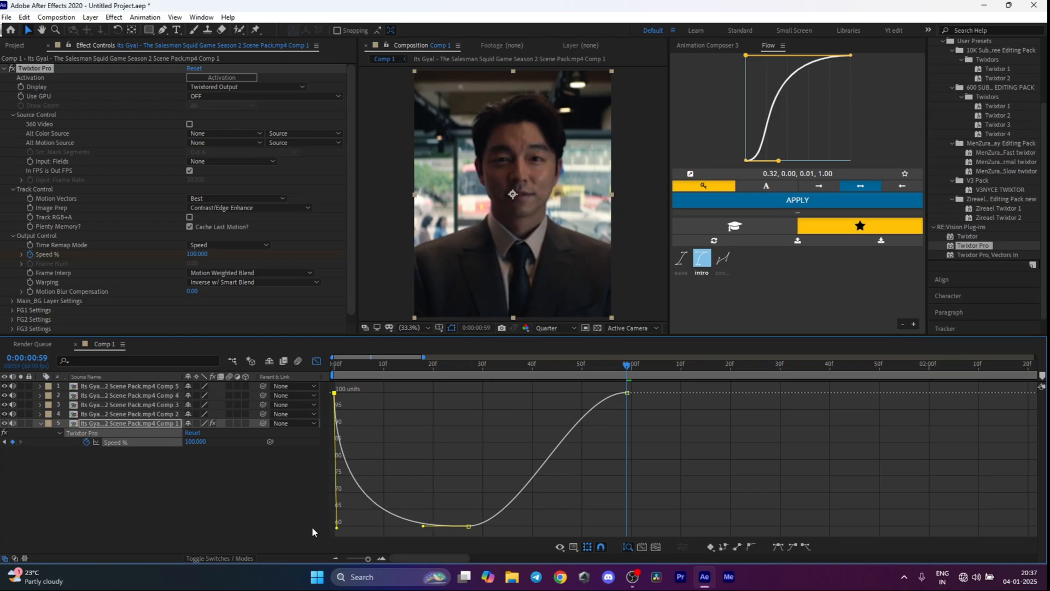
{"action": "left_click_drag", "start_coordinate": [421, 527], "coordinate": [353, 524]}
{"action": "left_click_drag", "start_coordinate": [573, 393], "coordinate": [667, 522]}
{"action": "left_click_drag", "start_coordinate": [515, 524], "coordinate": [601, 523]}
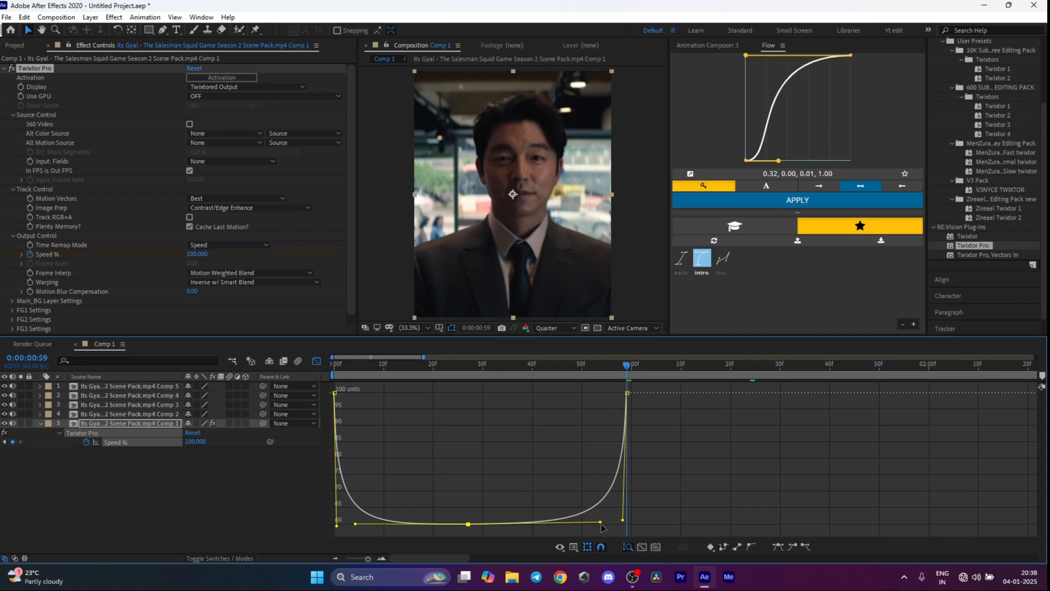
{"action": "left_click", "coordinate": [315, 361]}
{"action": "left_click", "coordinate": [394, 373]}
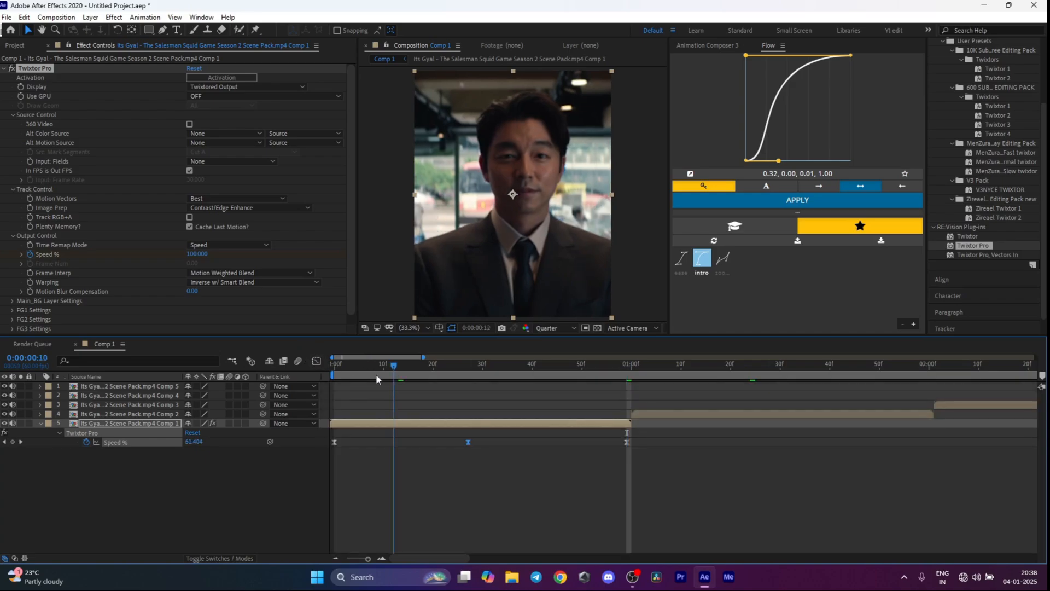
Return to the first frame and apply the S_BlurMoCurves effect to the first clip.
{"action": "key", "text": "Home"}
{"action": "left_click", "coordinate": [40, 423]}
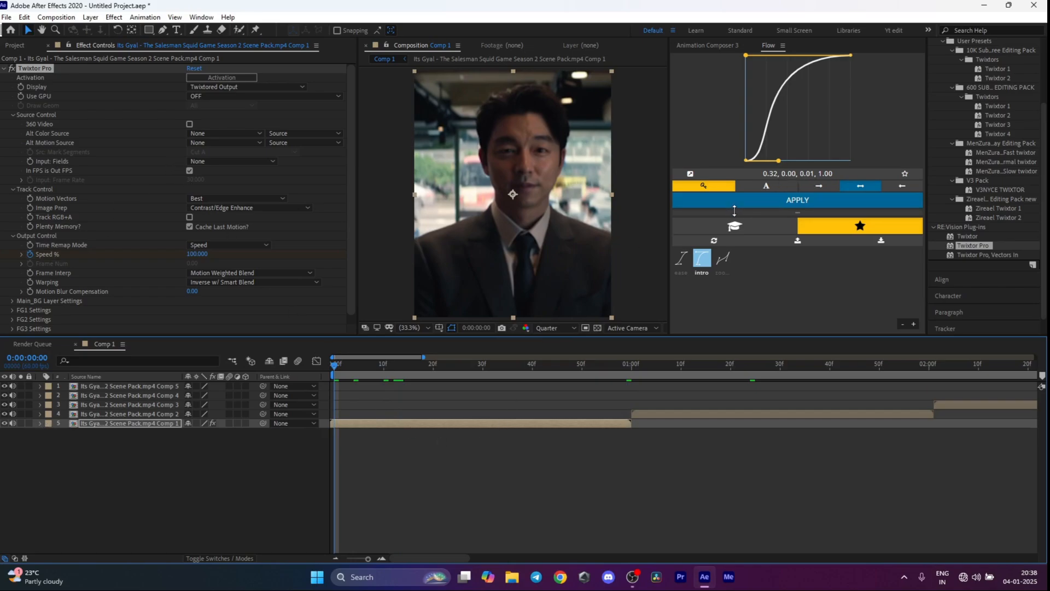
{"action": "scroll", "coordinate": [981, 115], "scroll_direction": "up", "scroll_amount": 3}
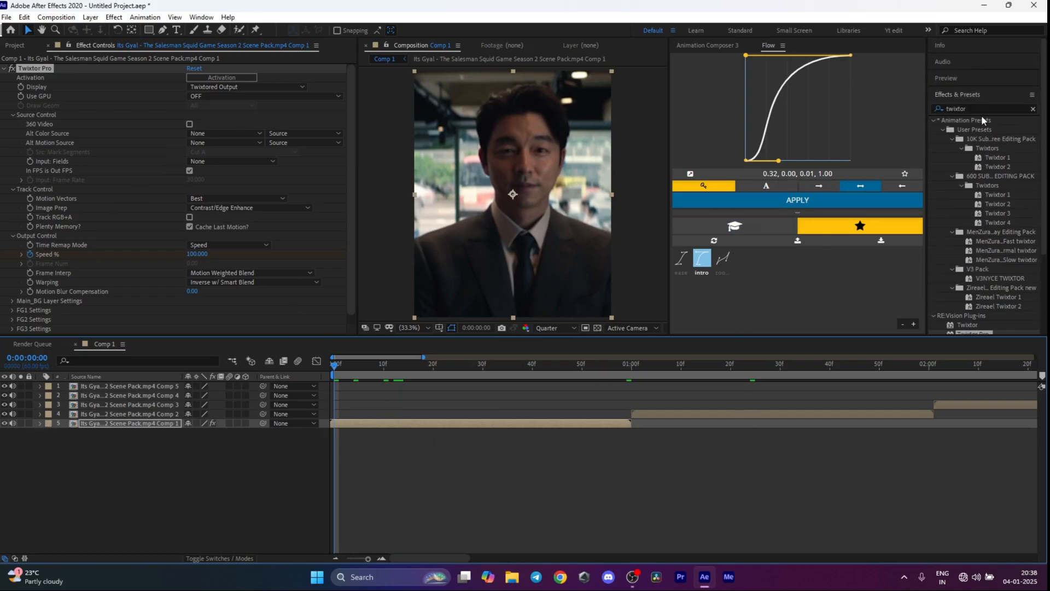
{"action": "key", "text": "BackSpace"}
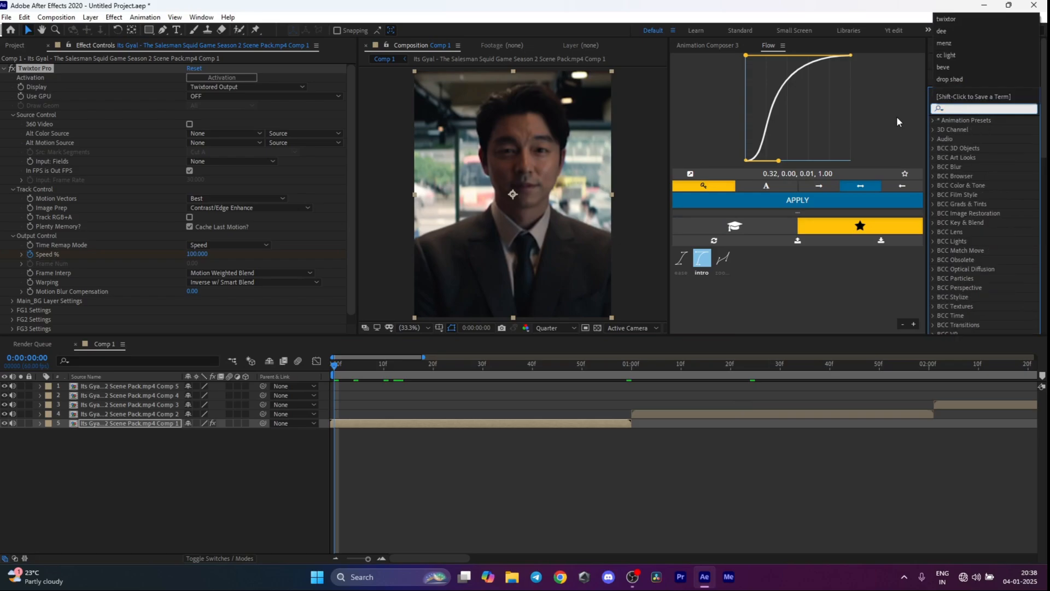
{"action": "left_click", "coordinate": [962, 109]}
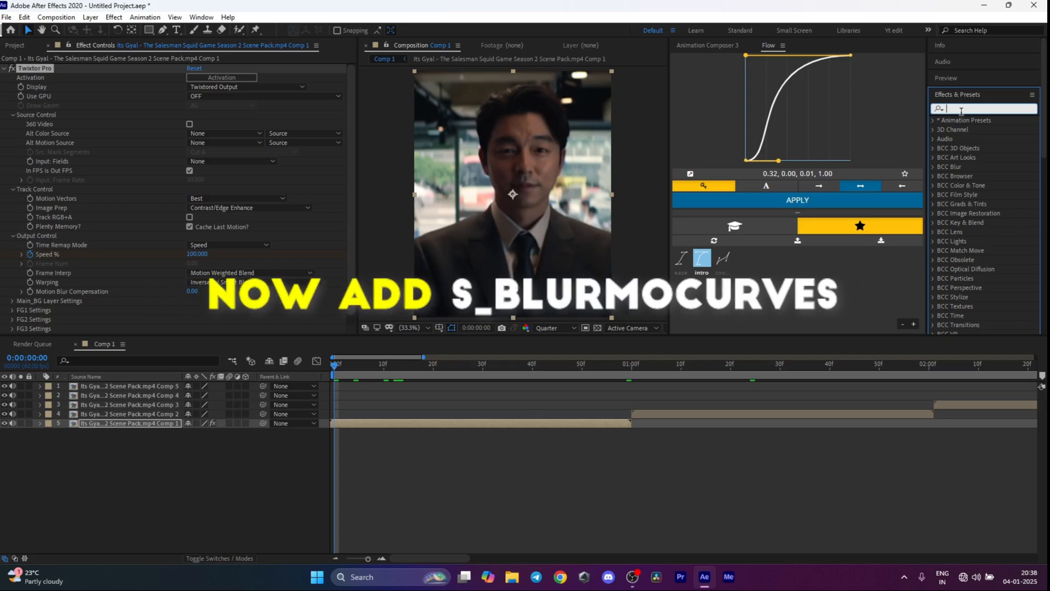
{"action": "type", "text": "s_blu"}
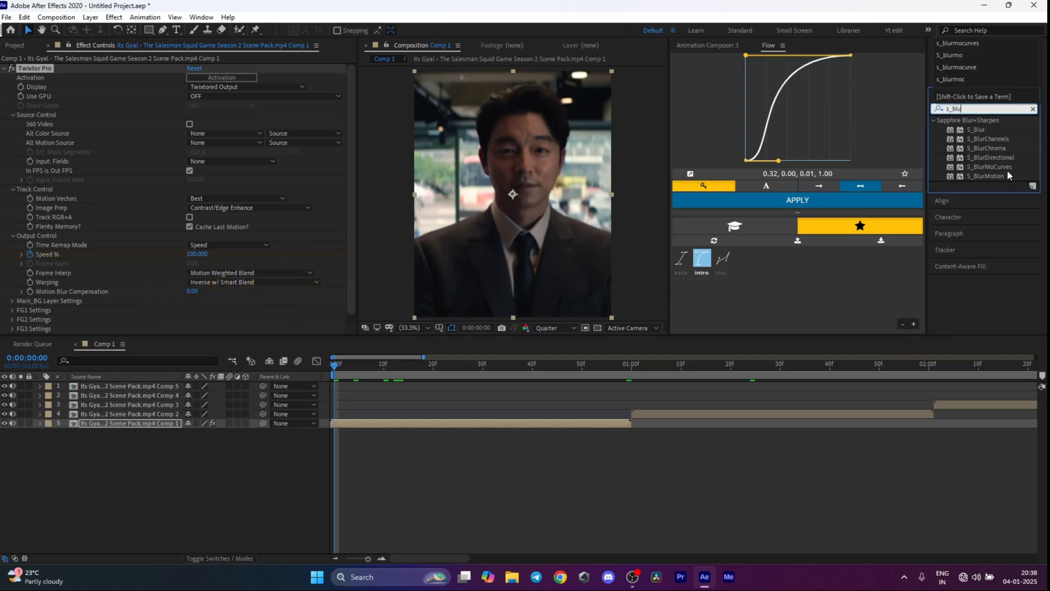
{"action": "left_click_drag", "start_coordinate": [1005, 164], "coordinate": [520, 420]}
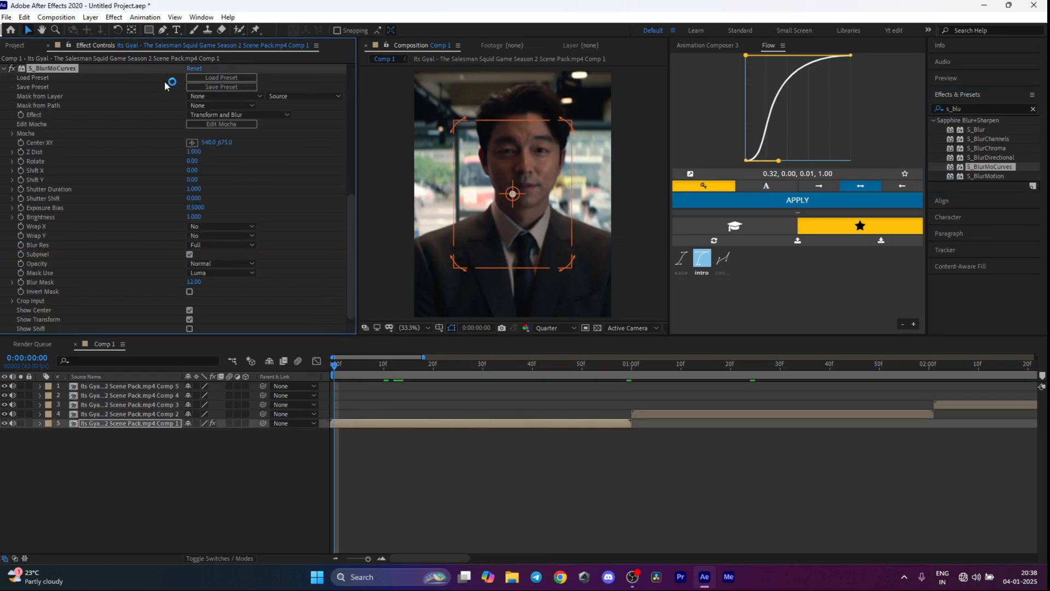
Keyframe S_BlurMoCurves' Z Dist at 1.000 on frame 0 and 0.540 on frame 59, and move Center XY to 588.0, 567.0.
{"action": "scroll", "coordinate": [107, 115], "scroll_direction": "down", "scroll_amount": 1}
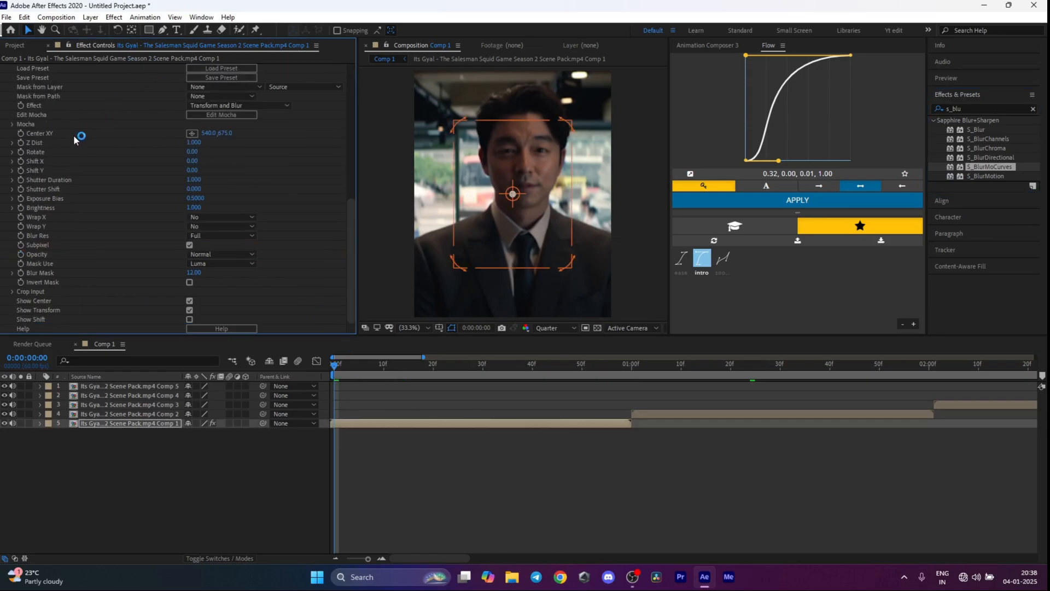
{"action": "scroll", "coordinate": [74, 135], "scroll_direction": "up", "scroll_amount": 6}
{"action": "scroll", "coordinate": [75, 135], "scroll_direction": "down", "scroll_amount": 4}
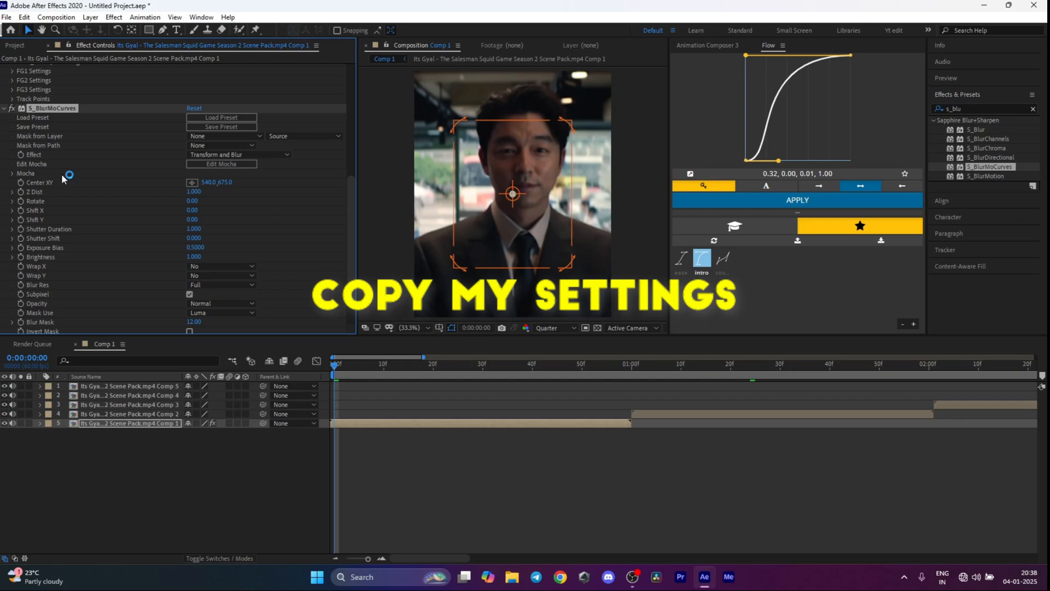
{"action": "left_click", "coordinate": [20, 191]}
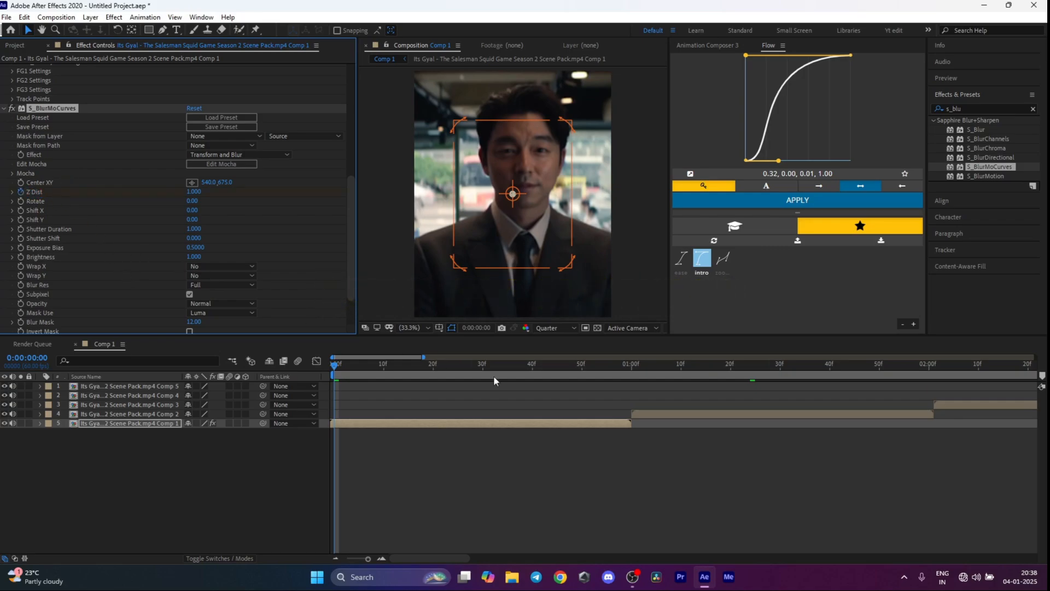
{"action": "left_click_drag", "start_coordinate": [563, 372], "coordinate": [628, 395]}
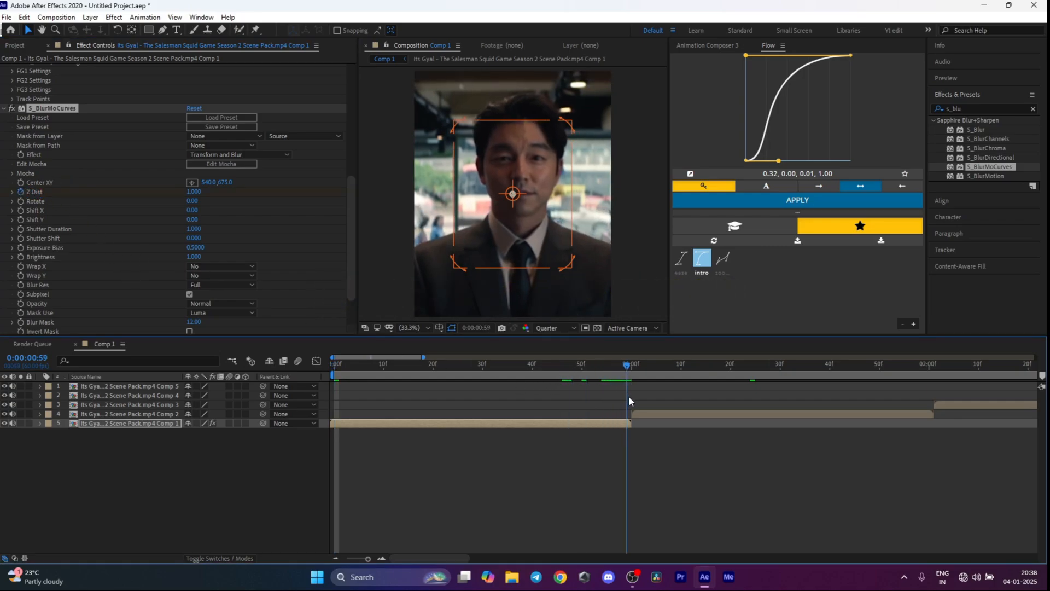
{"action": "left_click", "coordinate": [626, 365]}
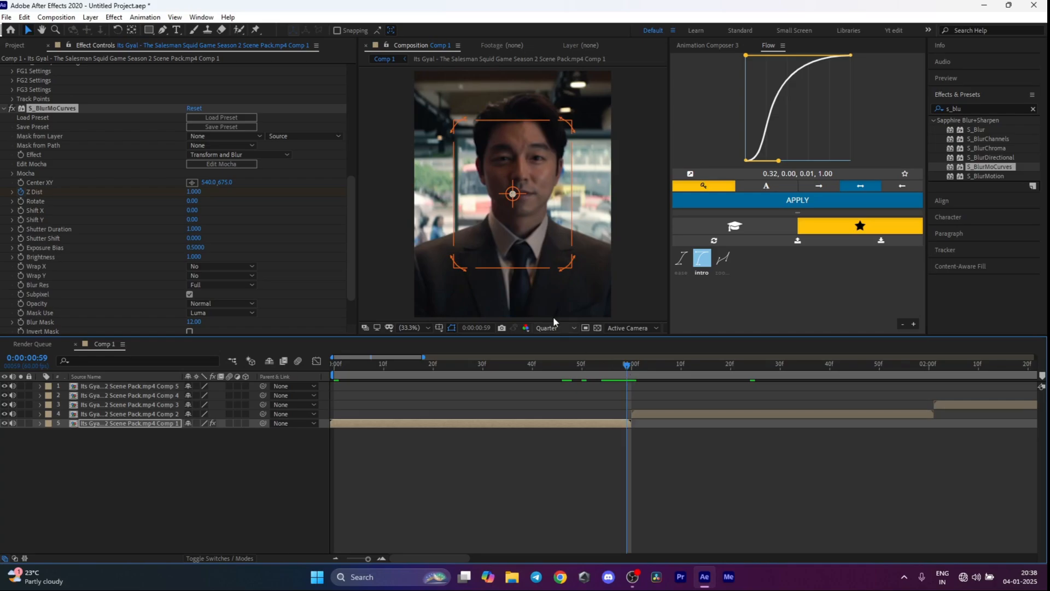
{"action": "left_click_drag", "start_coordinate": [193, 192], "coordinate": [174, 191]}
{"action": "left_click_drag", "start_coordinate": [520, 201], "coordinate": [529, 181]}
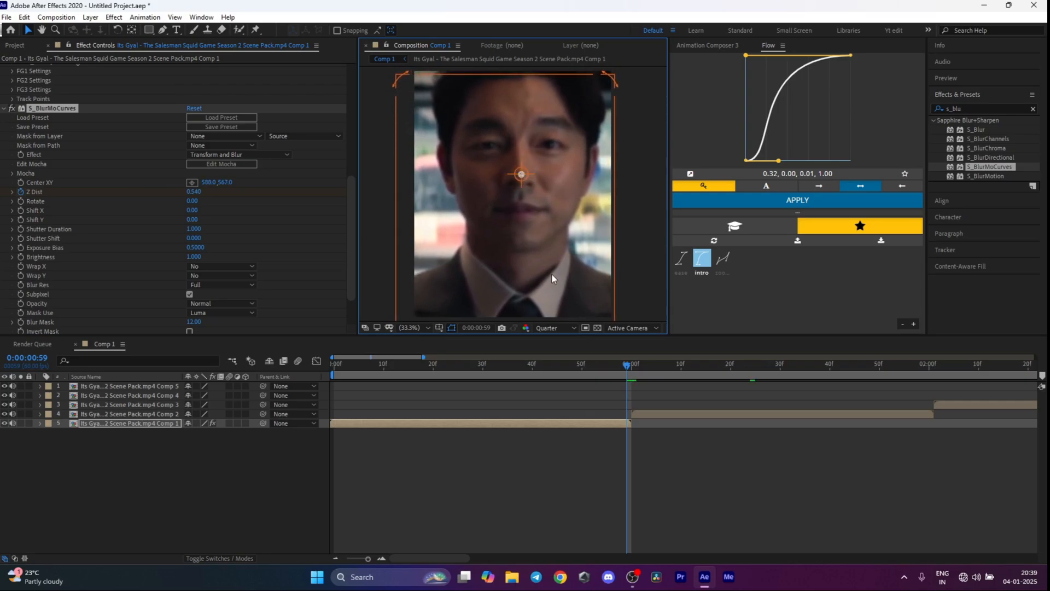
Apply the third saved Flow curve, adjusted to 0.27, 0.62, 0.78, 0.31, to both of the first clip's Z Dist keyframes.
{"action": "key", "text": "u"}
{"action": "left_click_drag", "start_coordinate": [661, 465], "coordinate": [320, 452]}
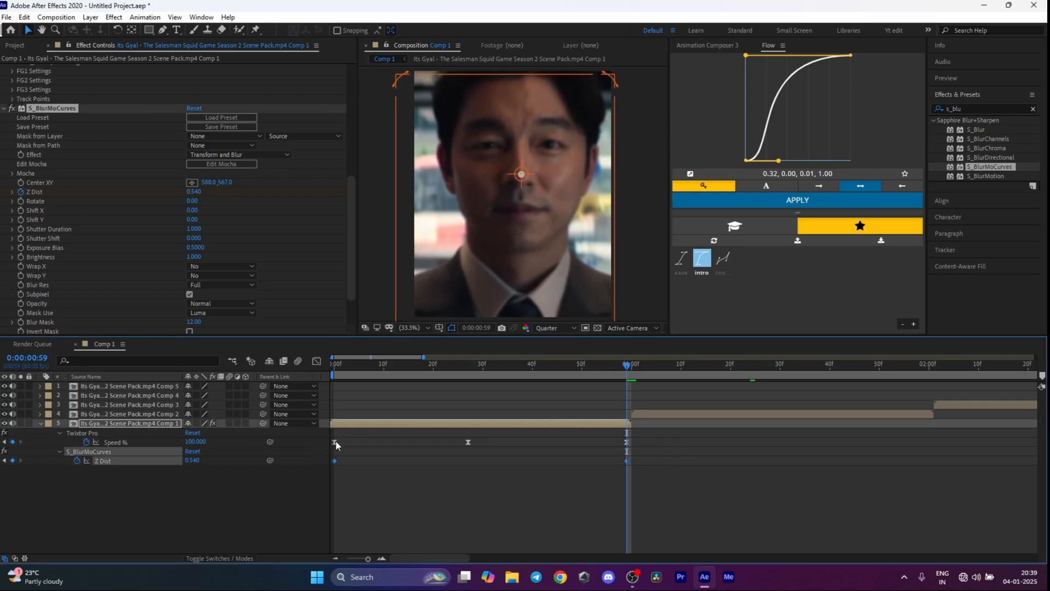
{"action": "left_click", "coordinate": [726, 263]}
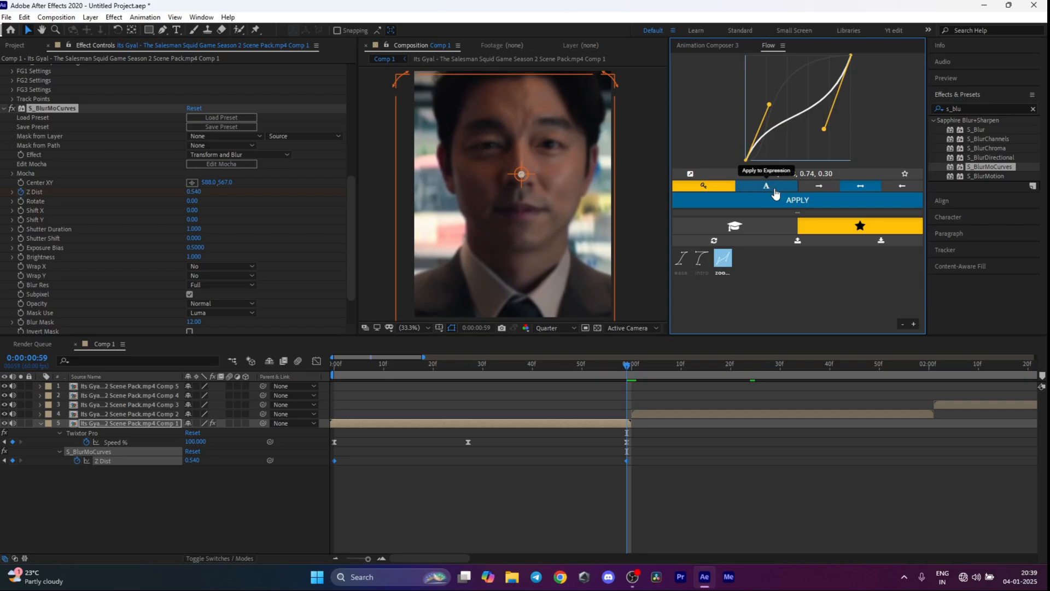
{"action": "left_click_drag", "start_coordinate": [769, 104], "coordinate": [774, 97]}
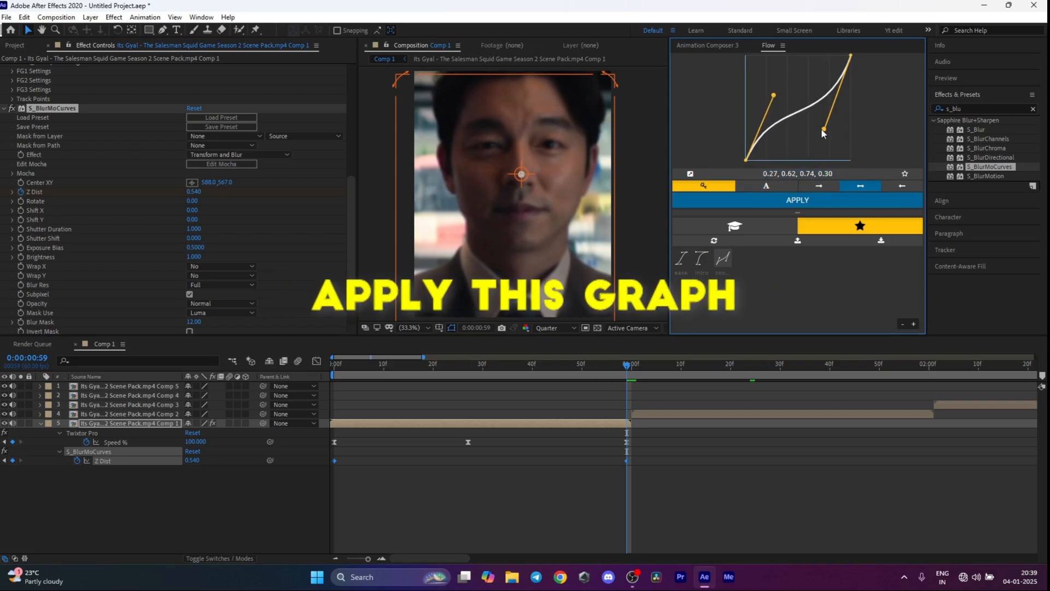
{"action": "left_click_drag", "start_coordinate": [825, 129], "coordinate": [828, 130]}
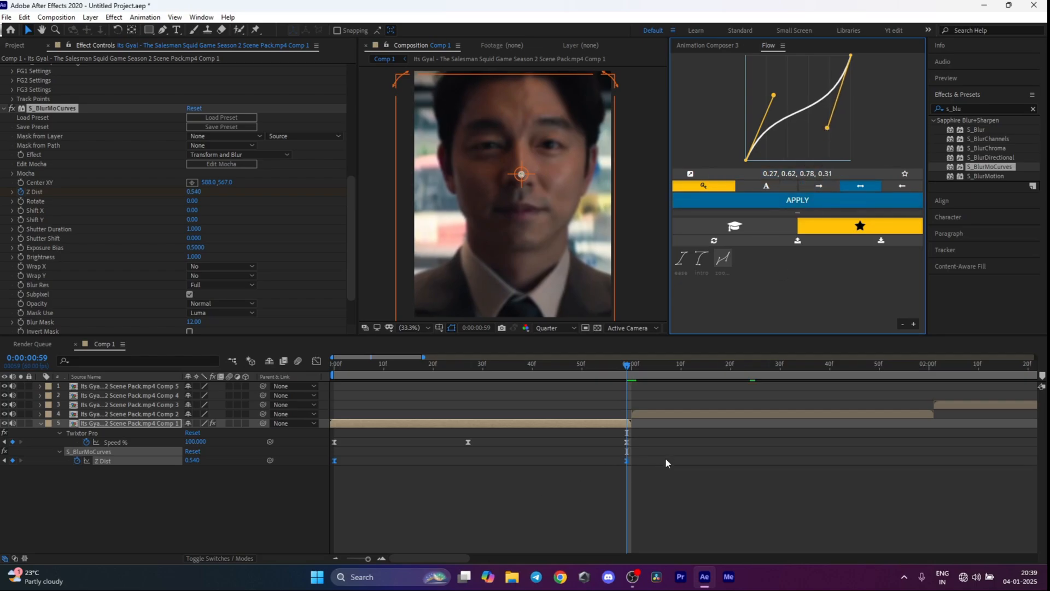
Fine-tune both handles of the Z Dist curve in the value graph and preview the first clip's zoom.
{"action": "left_click_drag", "start_coordinate": [665, 457], "coordinate": [283, 480]}
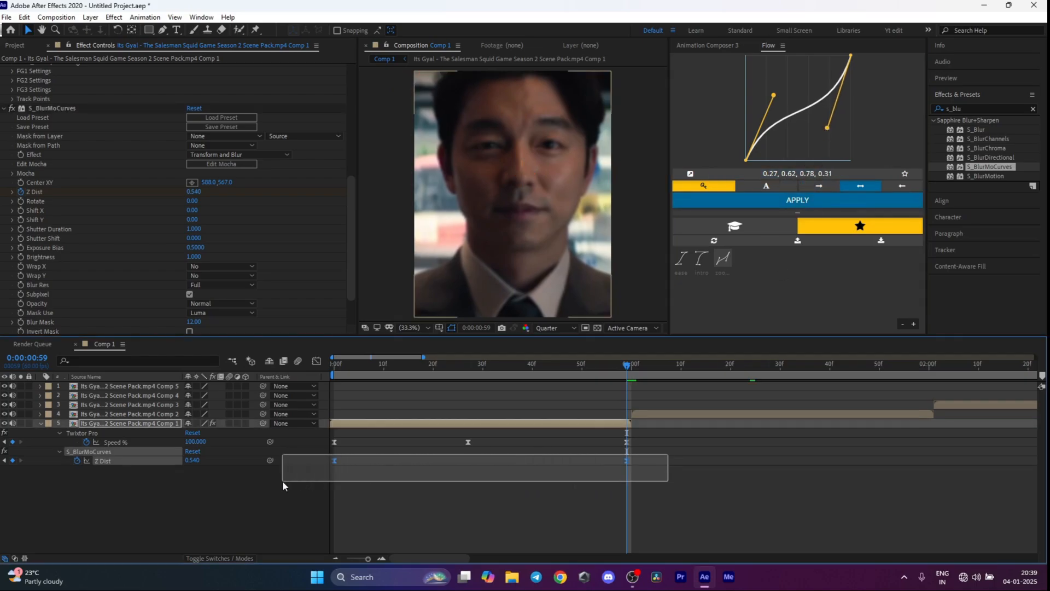
{"action": "left_click", "coordinate": [315, 362]}
{"action": "left_click", "coordinate": [348, 402]}
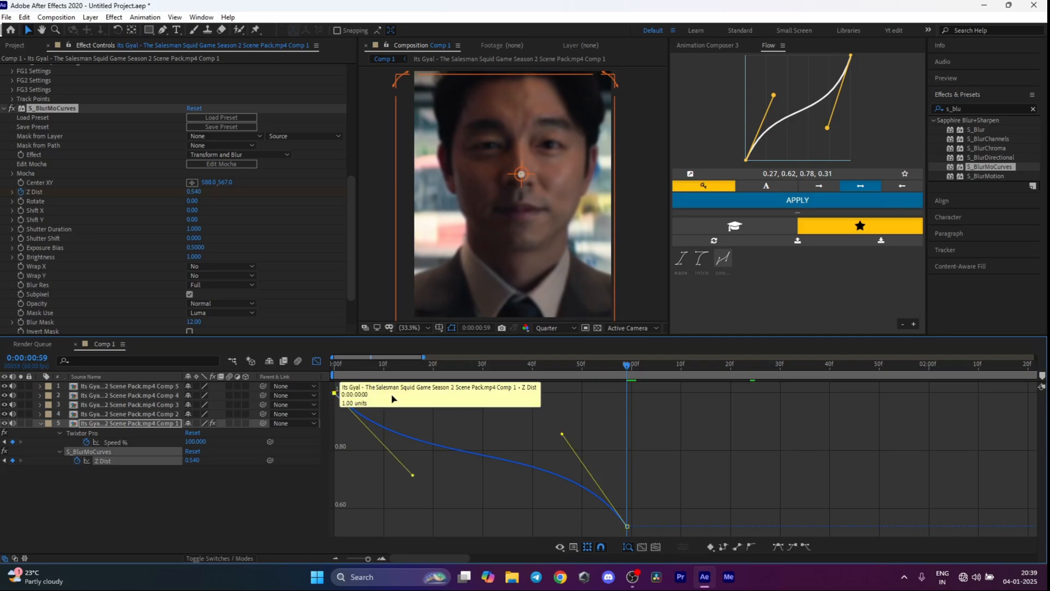
{"action": "left_click_drag", "start_coordinate": [402, 475], "coordinate": [398, 478]}
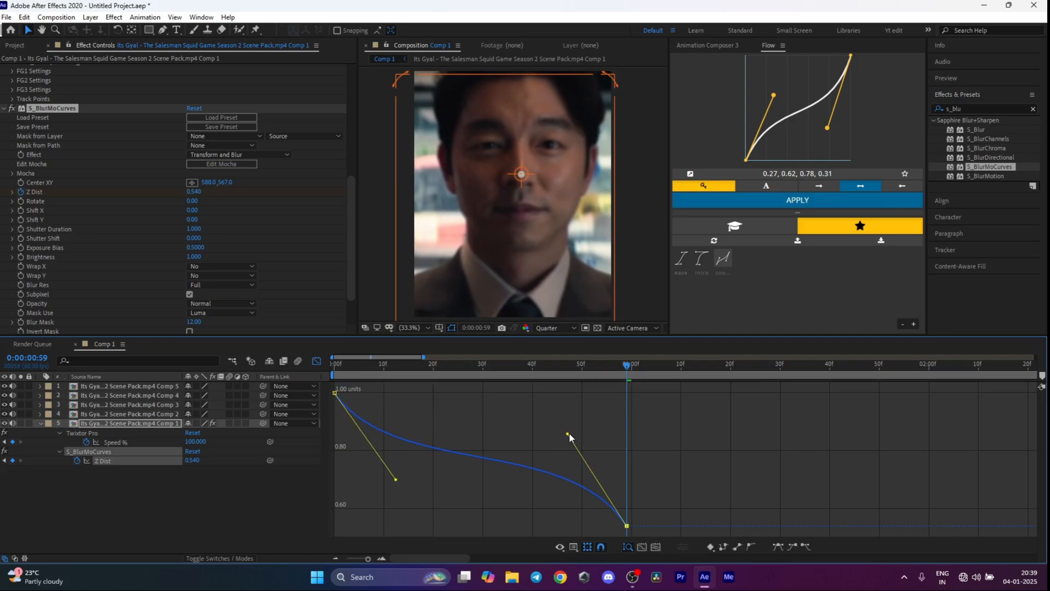
{"action": "left_click_drag", "start_coordinate": [568, 432], "coordinate": [559, 429]}
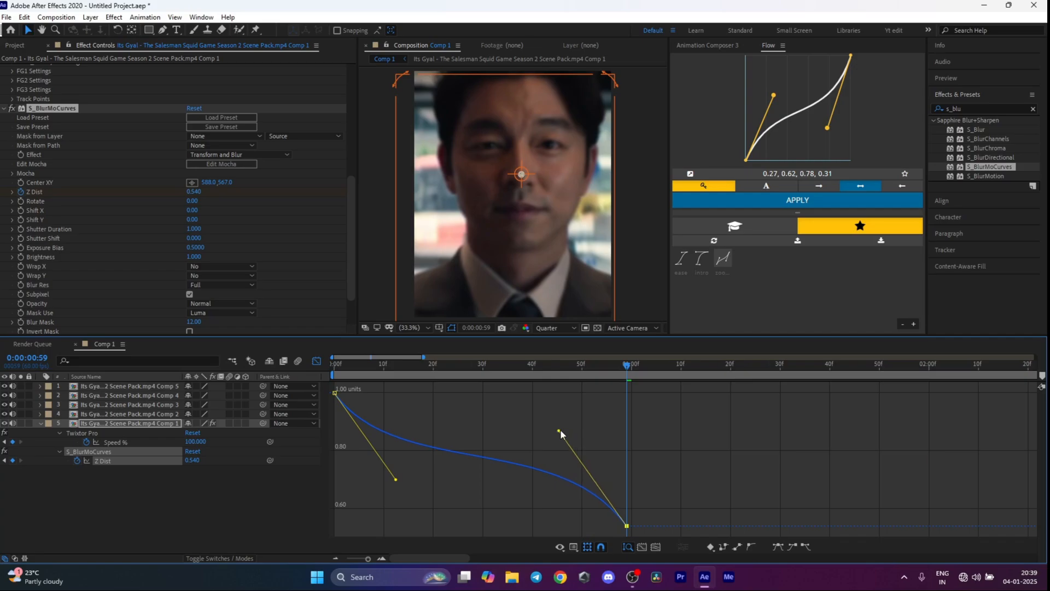
{"action": "left_click", "coordinate": [320, 361]}
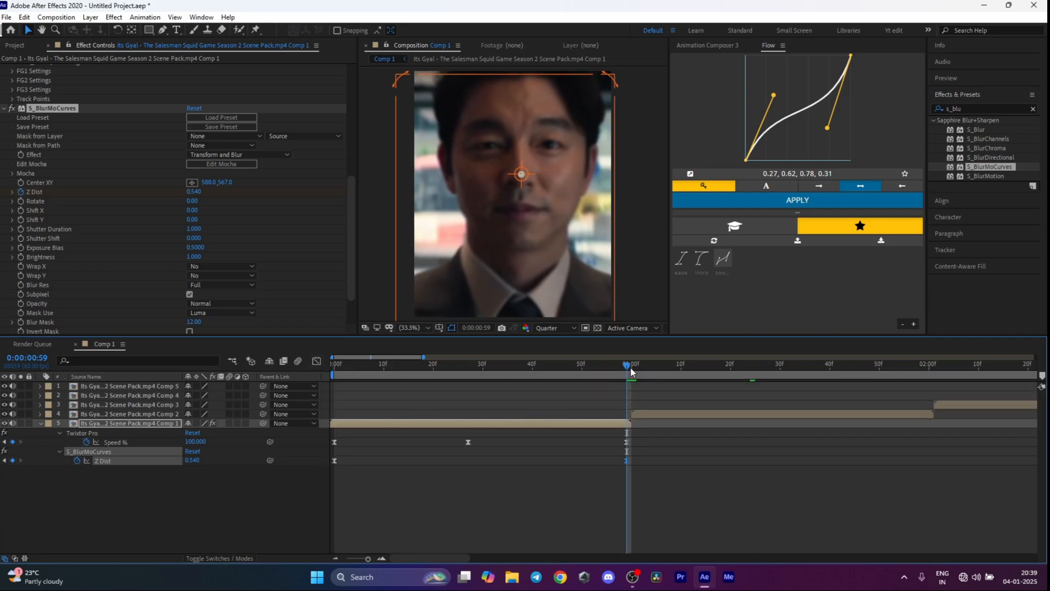
{"action": "key", "text": "space"}
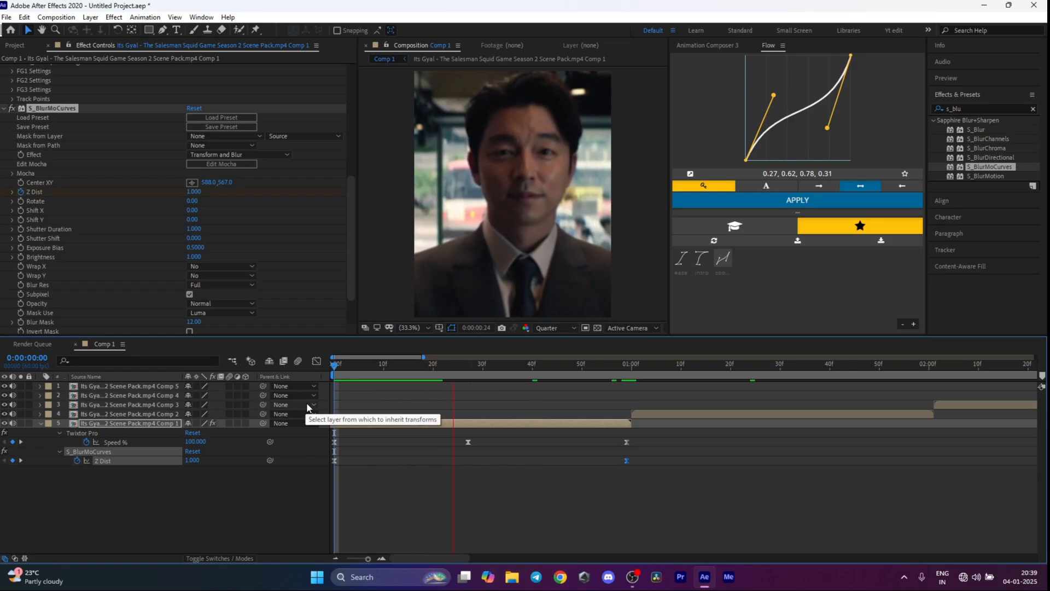
{"action": "key", "text": "space"}
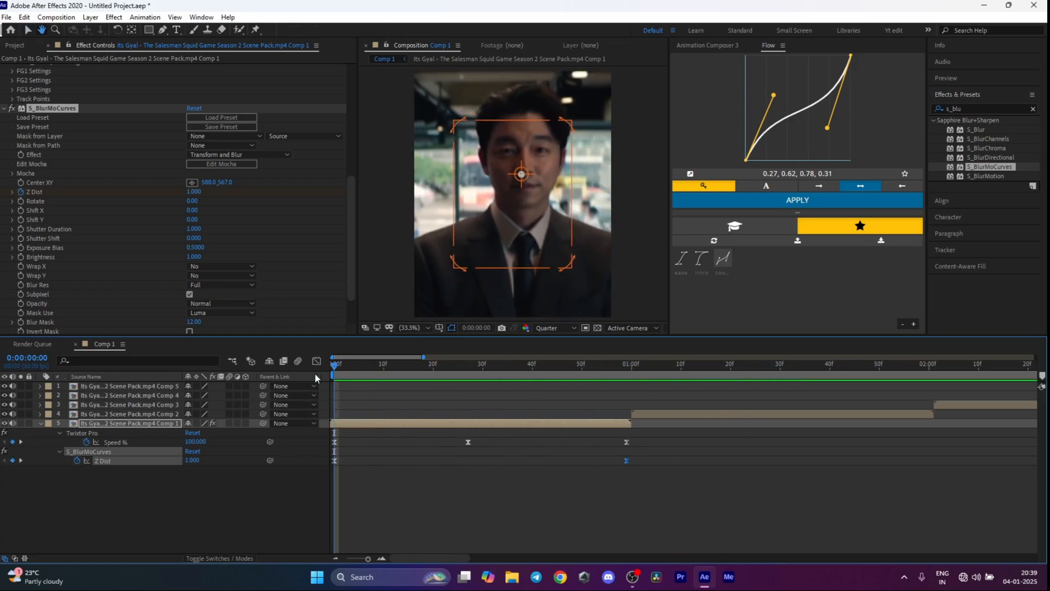
{"action": "key", "text": "space"}
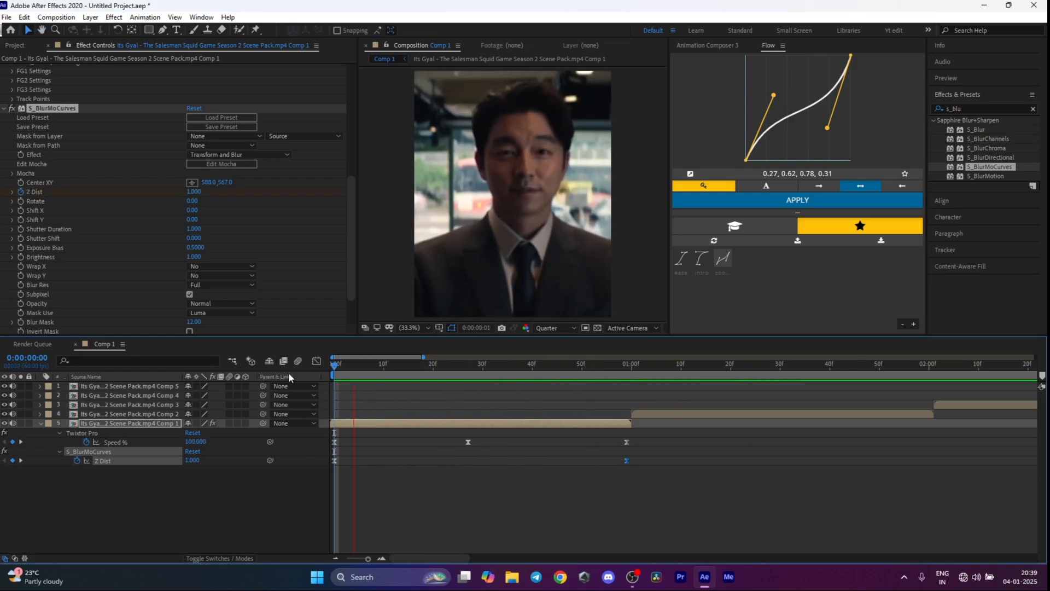
{"action": "key", "text": "space"}
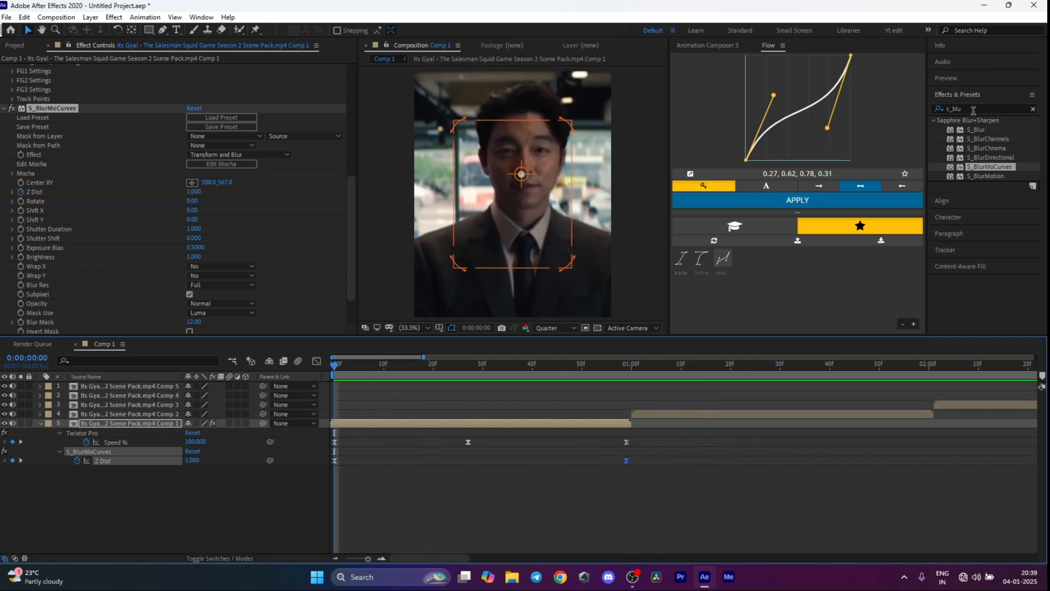
Find the BCC Directional Blur effect and apply it to the first clip.
{"action": "left_click_drag", "start_coordinate": [973, 109], "coordinate": [908, 109]}
{"action": "key", "text": "BackSpace"}
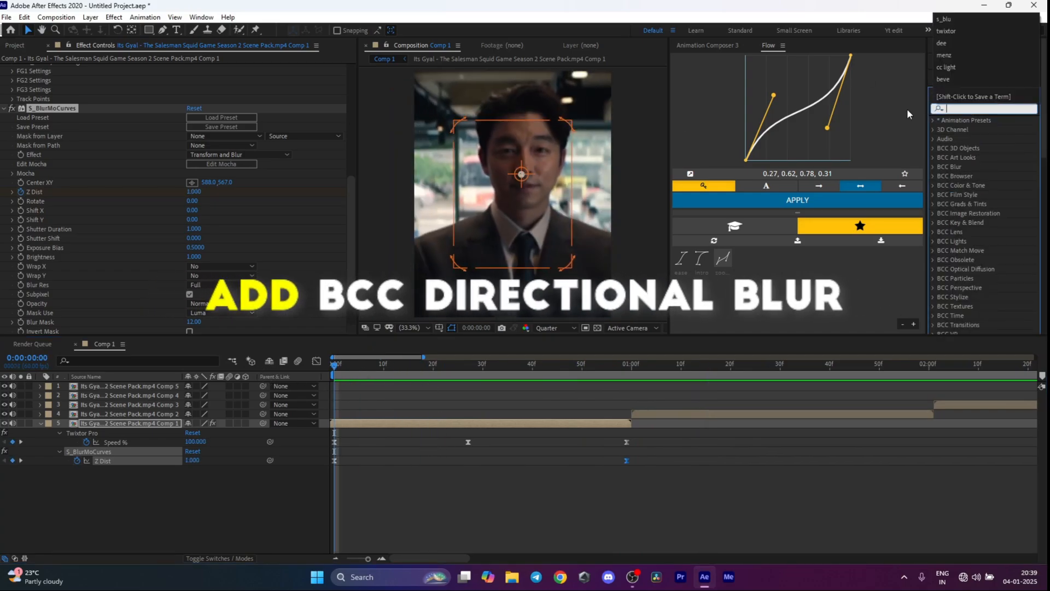
{"action": "type", "text": "bcc"}
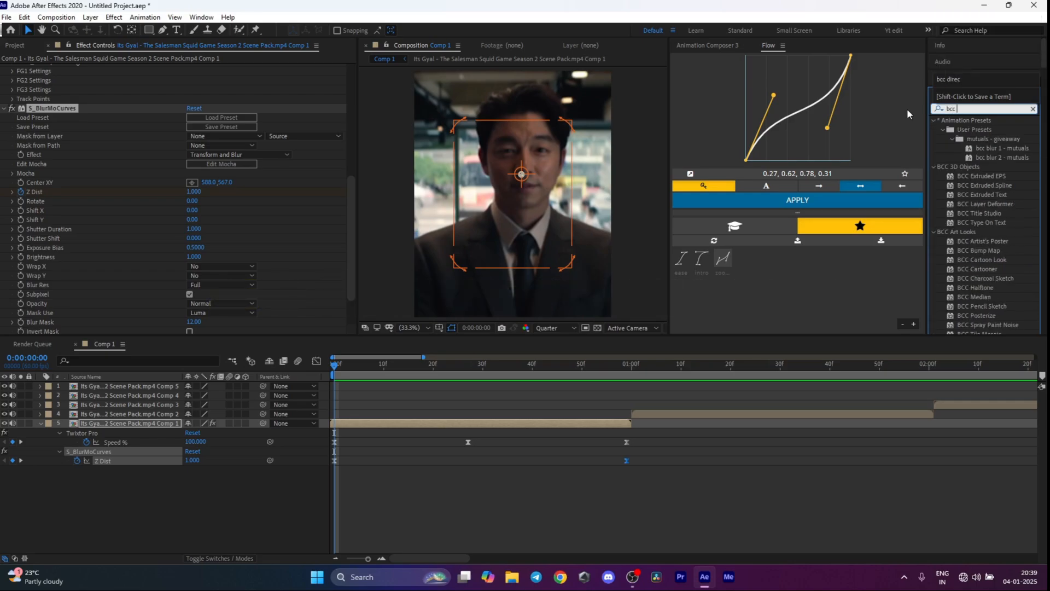
{"action": "type", "text": " r"}
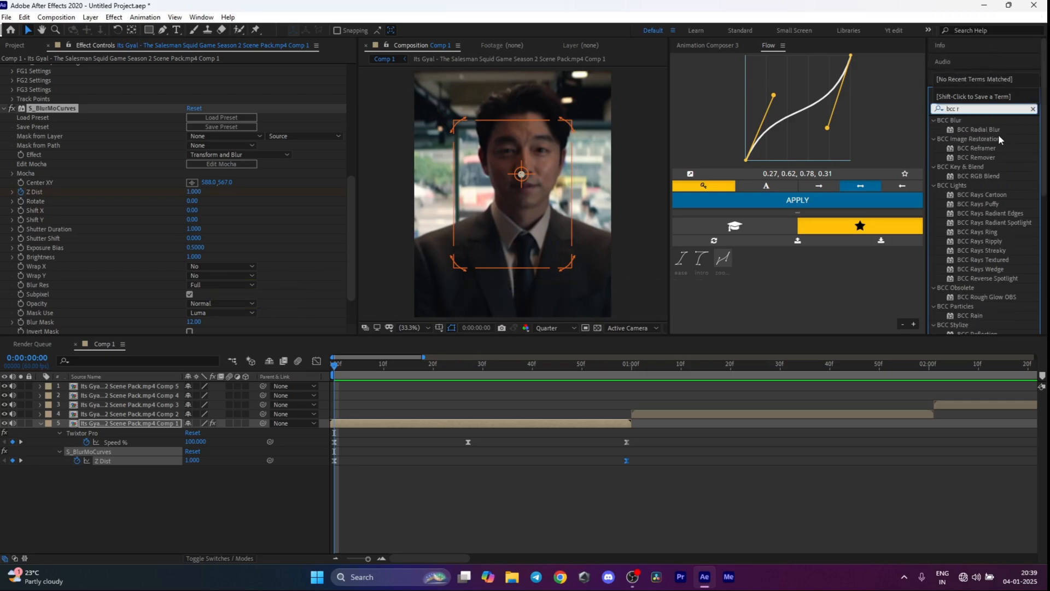
{"action": "key", "text": "BackSpace"}
{"action": "type", "text": "di"}
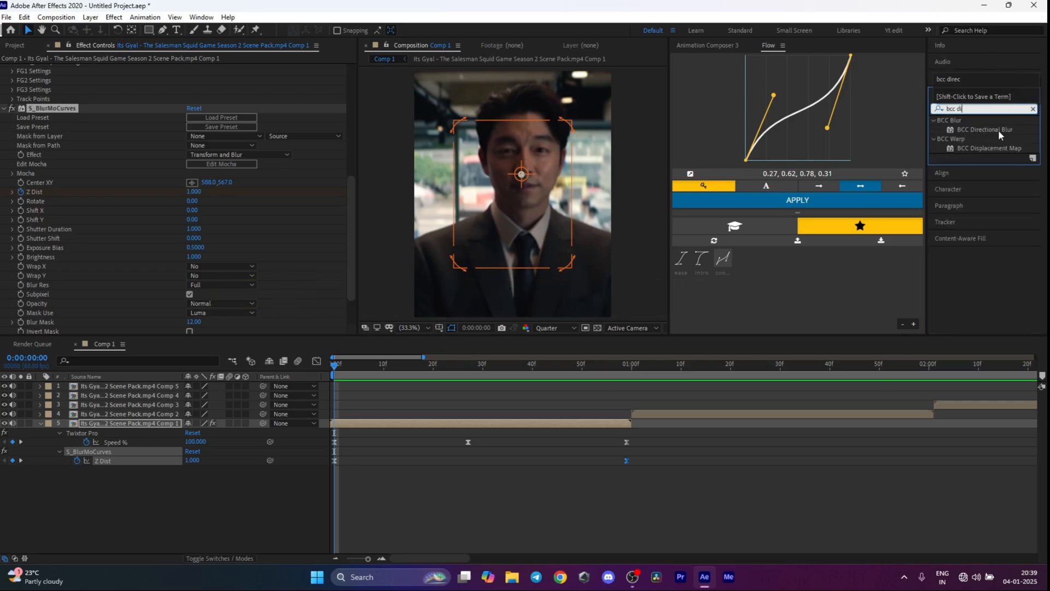
{"action": "type", "text": "re"}
{"action": "left_click_drag", "start_coordinate": [1003, 129], "coordinate": [437, 430]}
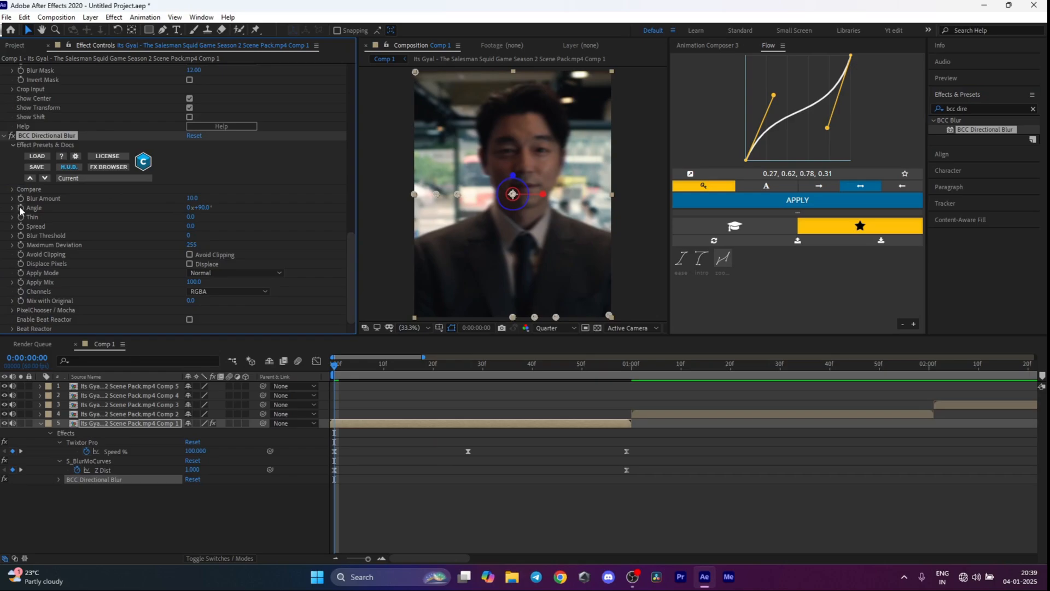
Keyframe the first clip's BCC Directional Blur Amount at 100.0 on frame 0 and 0.0 on frame 40.
{"action": "left_click", "coordinate": [21, 198]}
{"action": "left_click_drag", "start_coordinate": [193, 198], "coordinate": [263, 215]}
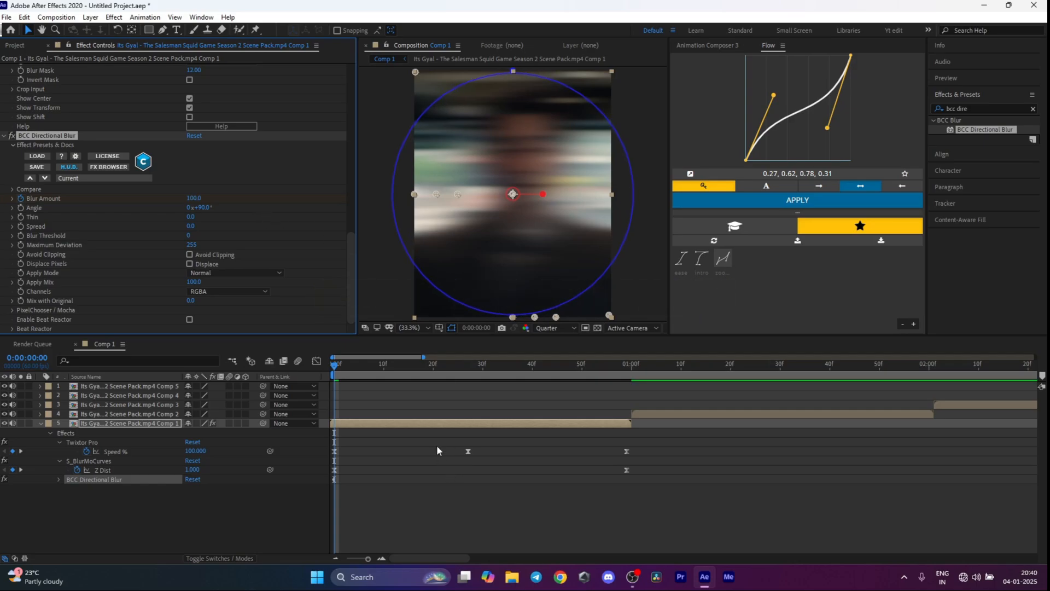
{"action": "left_click_drag", "start_coordinate": [461, 368], "coordinate": [531, 406]}
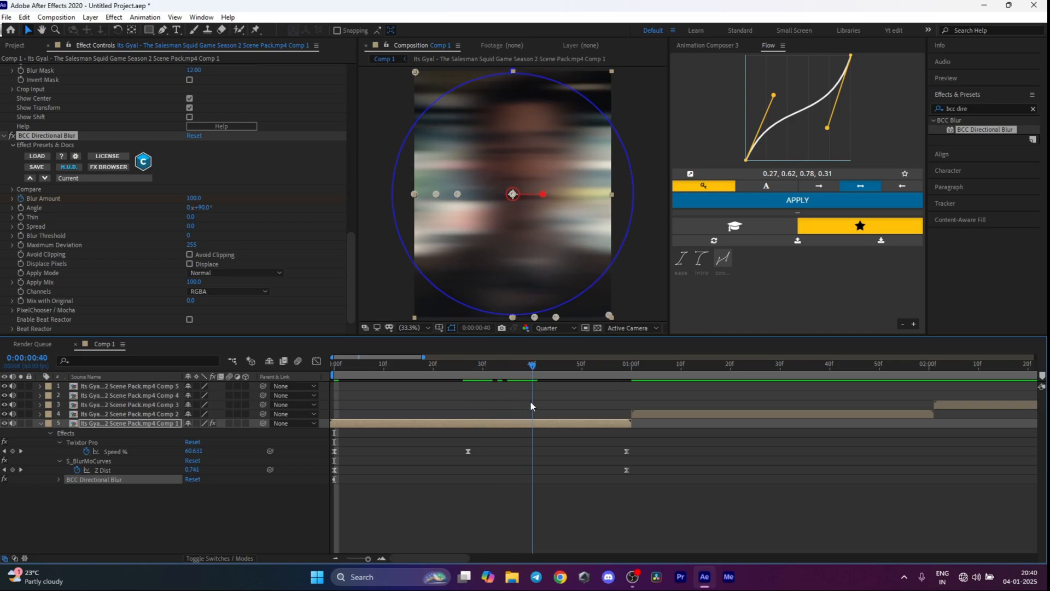
{"action": "left_click", "coordinate": [193, 198]}
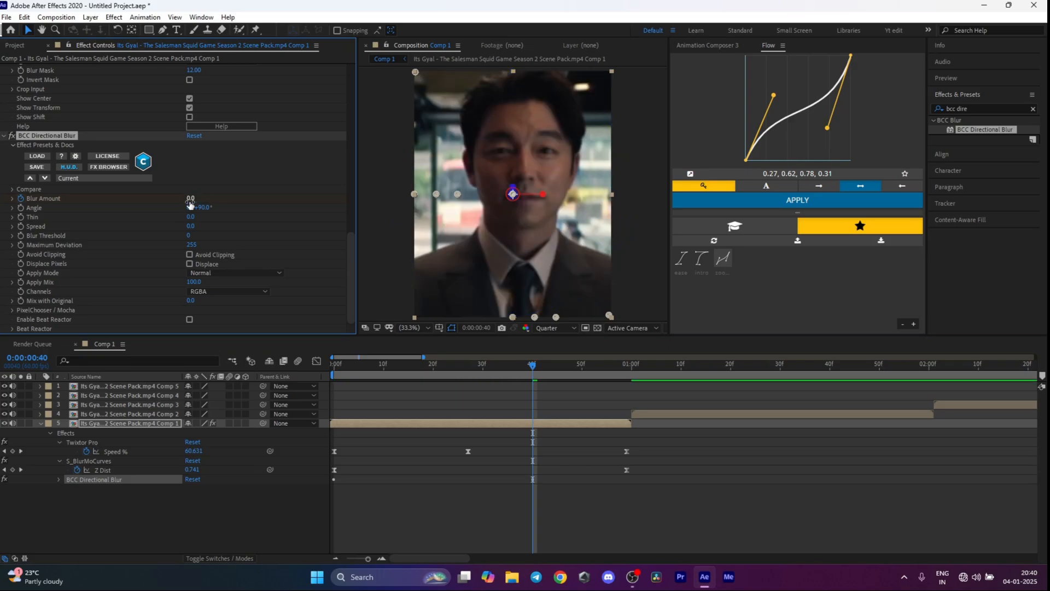
Ease both Blur Amount keyframes and shape their value graph into a steep initial drop with a long, flat tail.
{"action": "key", "text": "u"}
{"action": "key", "text": "u"}
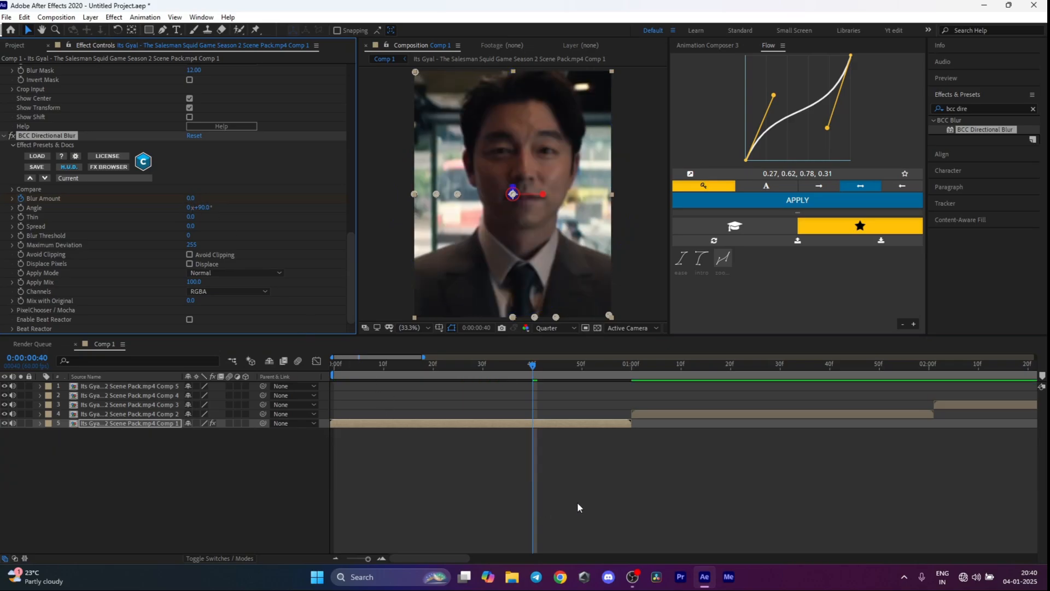
{"action": "scroll", "coordinate": [536, 455], "scroll_direction": "down", "scroll_amount": 1}
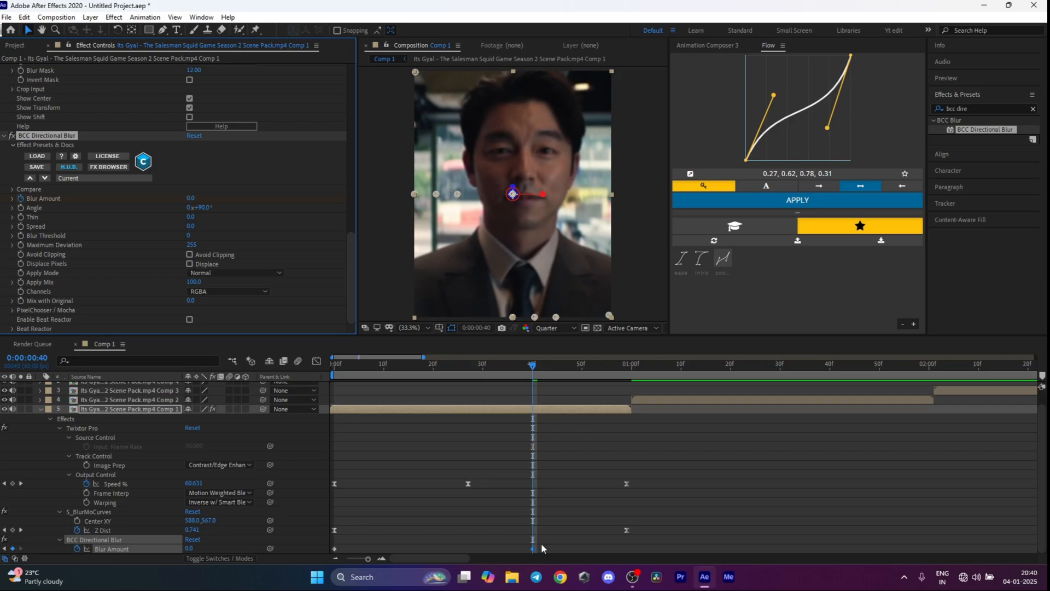
{"action": "left_click_drag", "start_coordinate": [543, 543], "coordinate": [297, 554]}
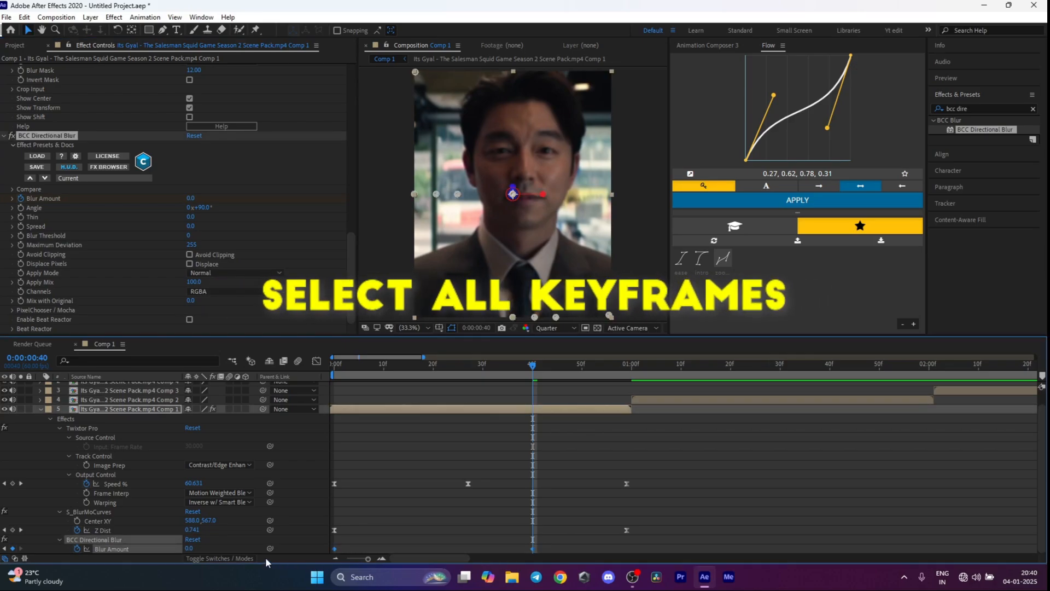
{"action": "left_click", "coordinate": [316, 361]}
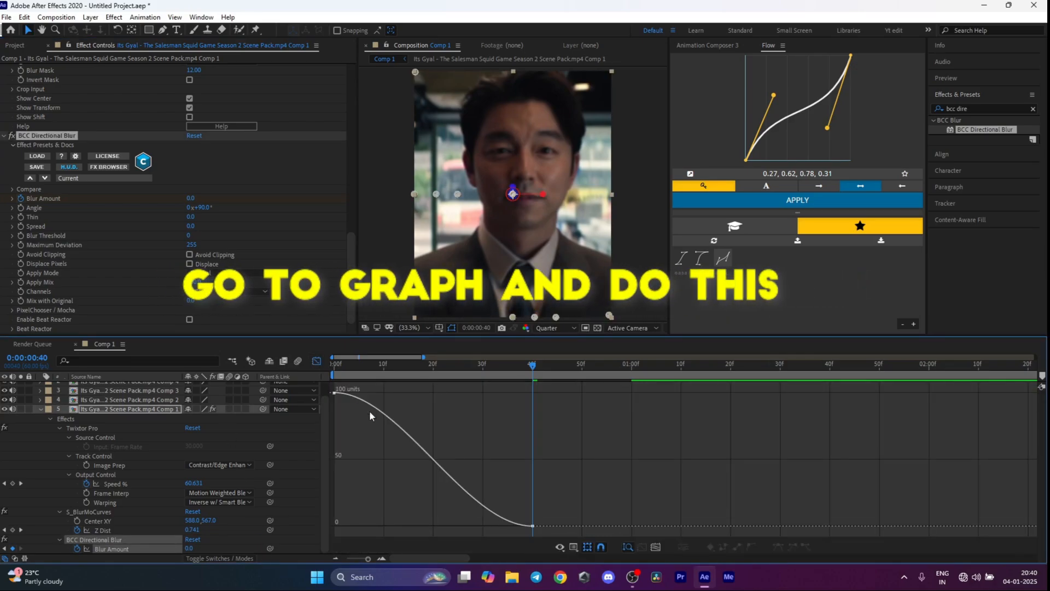
{"action": "left_click", "coordinate": [334, 392]}
{"action": "left_click_drag", "start_coordinate": [401, 394], "coordinate": [335, 531]}
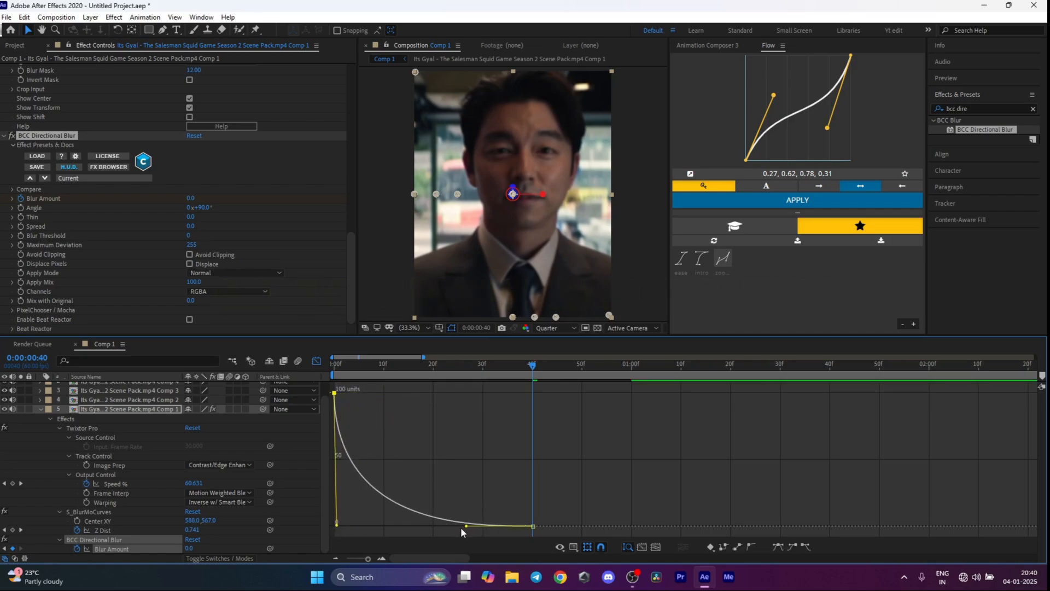
{"action": "left_click_drag", "start_coordinate": [456, 527], "coordinate": [351, 524]}
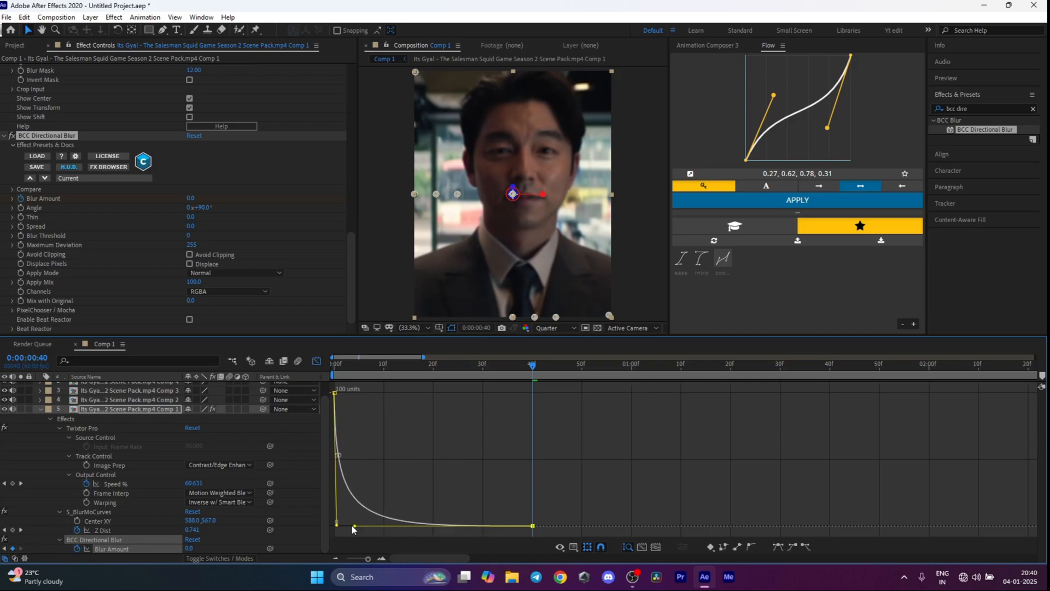
{"action": "left_click", "coordinate": [317, 361]}
Preview the first clip's directional blur transition from frame 0 several times.
{"action": "left_click_drag", "start_coordinate": [405, 366], "coordinate": [287, 371]}
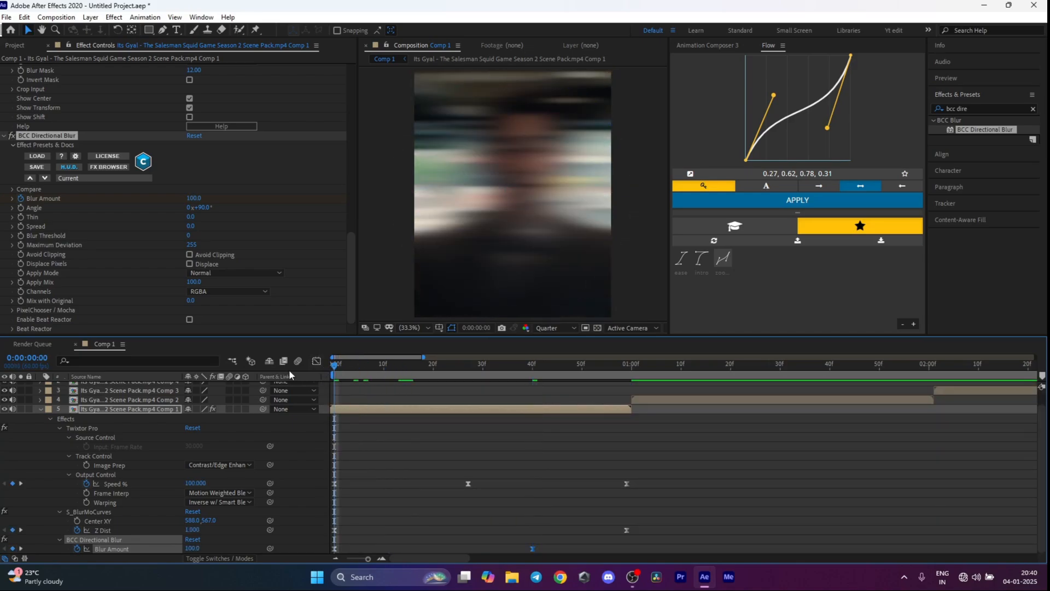
{"action": "key", "text": "space"}
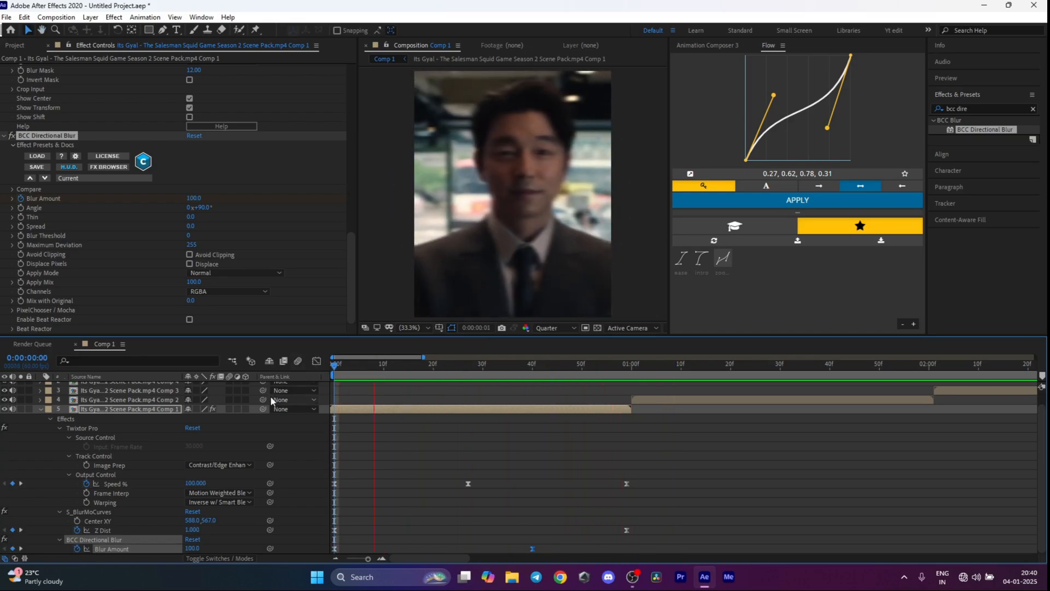
{"action": "left_click", "coordinate": [479, 365]}
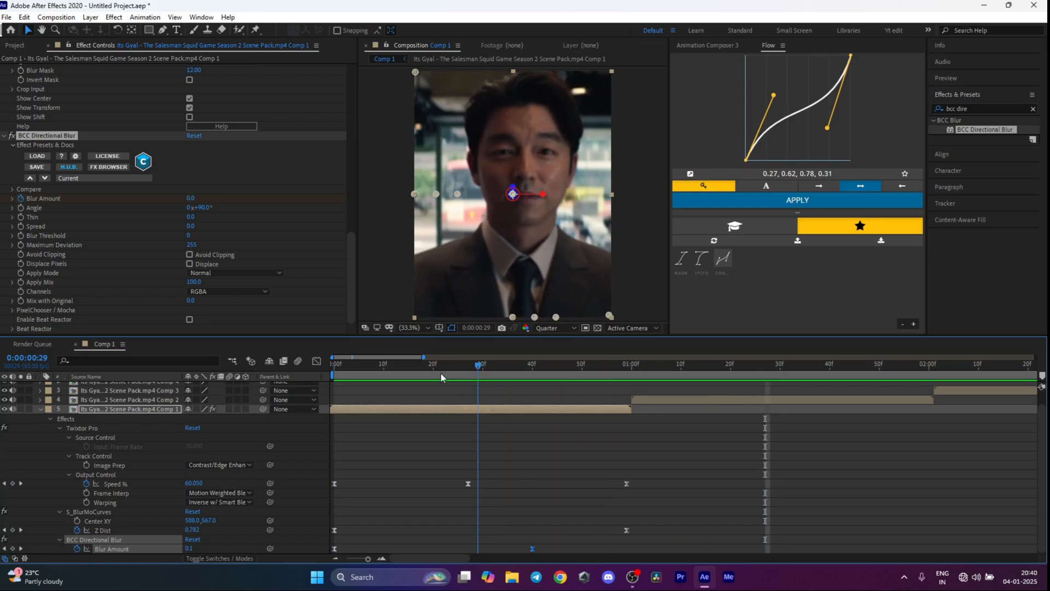
{"action": "key", "text": "space"}
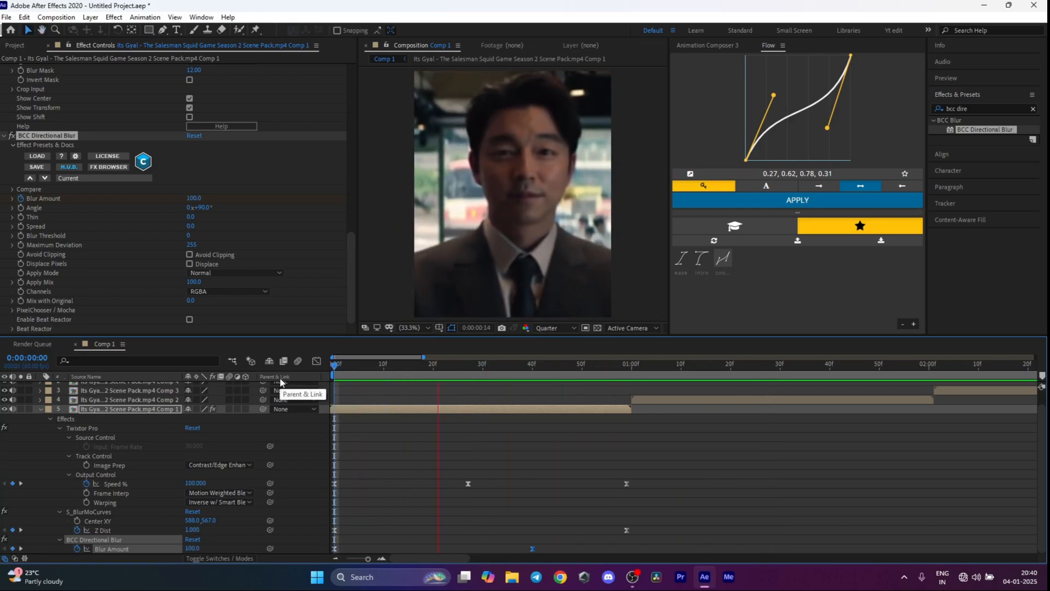
{"action": "key", "text": "space"}
{"action": "left_click_drag", "start_coordinate": [467, 364], "coordinate": [241, 359]}
{"action": "key", "text": "space"}
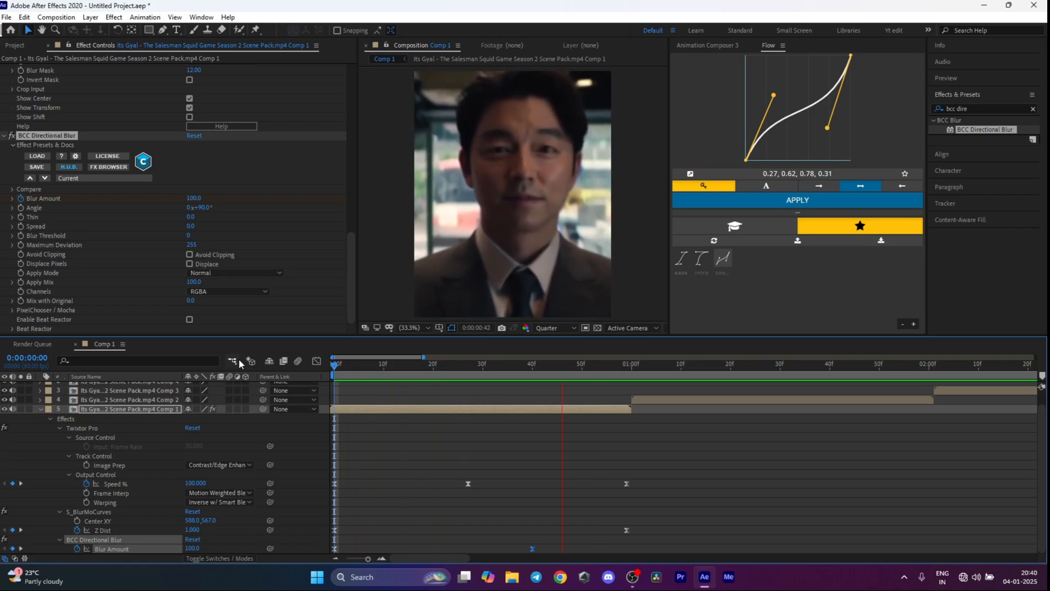
{"action": "key", "text": "space"}
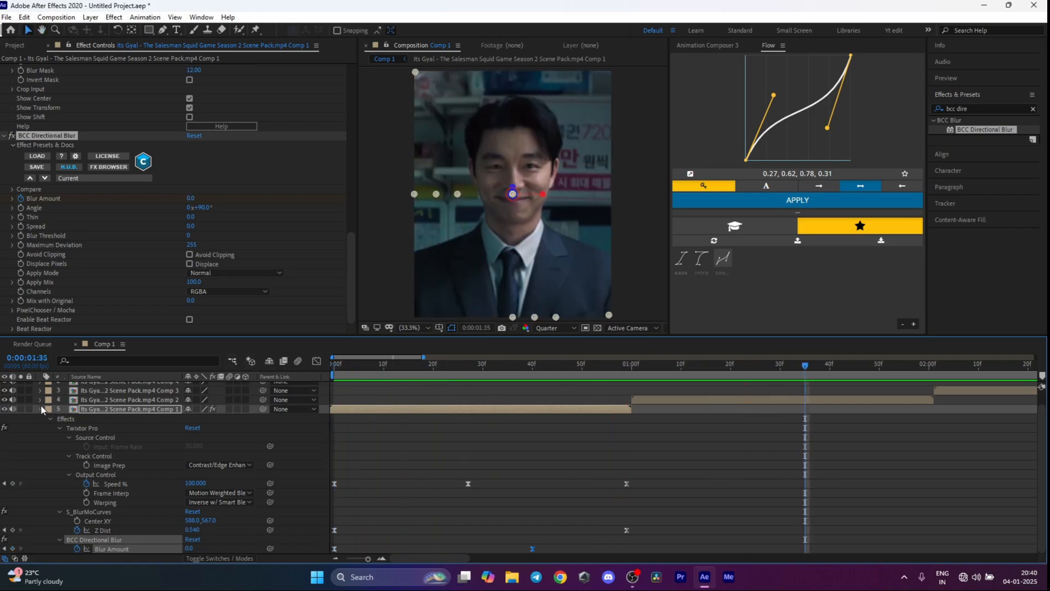
Copy all of the first clip's effects, paste them onto the second clip at 1:00, and check the pasted keyframes.
{"action": "left_click", "coordinate": [39, 409]}
{"action": "left_click", "coordinate": [331, 365]}
{"action": "scroll", "coordinate": [110, 120], "scroll_direction": "up", "scroll_amount": 10}
{"action": "left_click", "coordinate": [44, 69]}
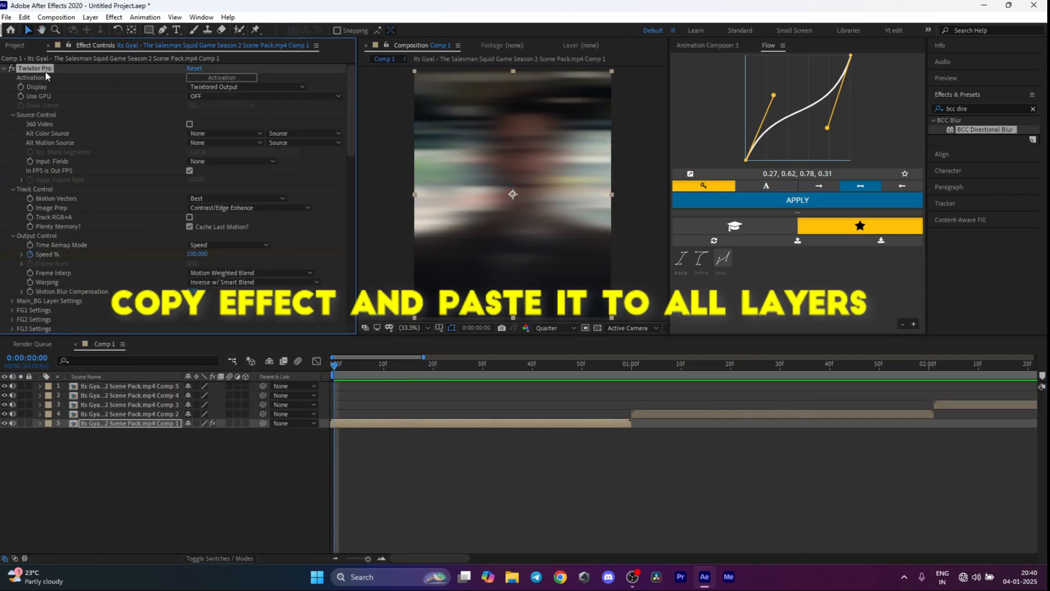
{"action": "left_click", "coordinate": [632, 364]}
{"action": "left_click", "coordinate": [638, 415]}
{"action": "key", "text": "ctrl+v"}
{"action": "key", "text": "space"}
{"action": "left_click", "coordinate": [882, 368]}
{"action": "key", "text": "u"}
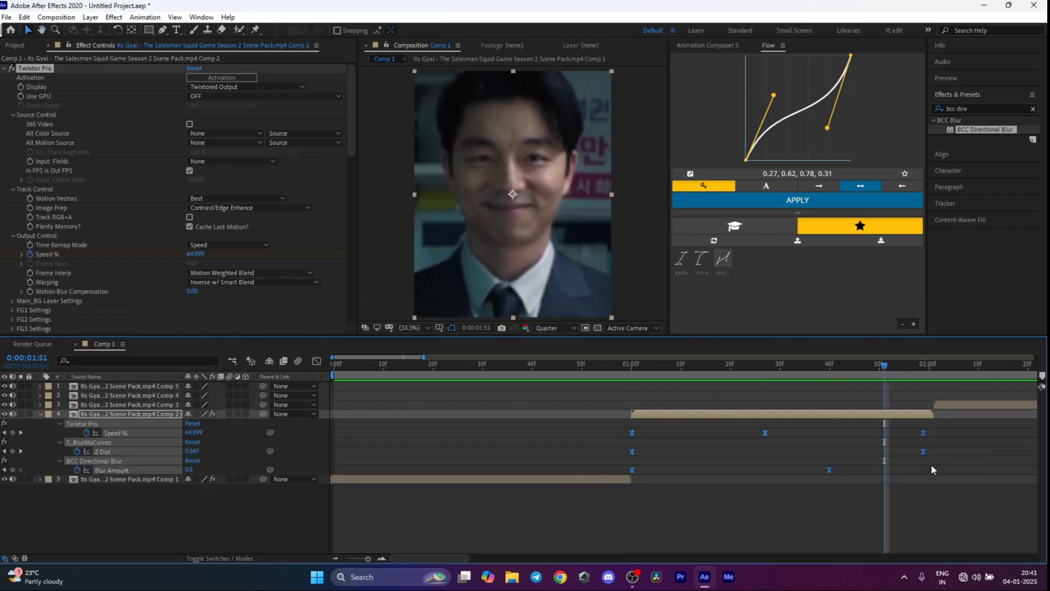
{"action": "key", "text": "u"}
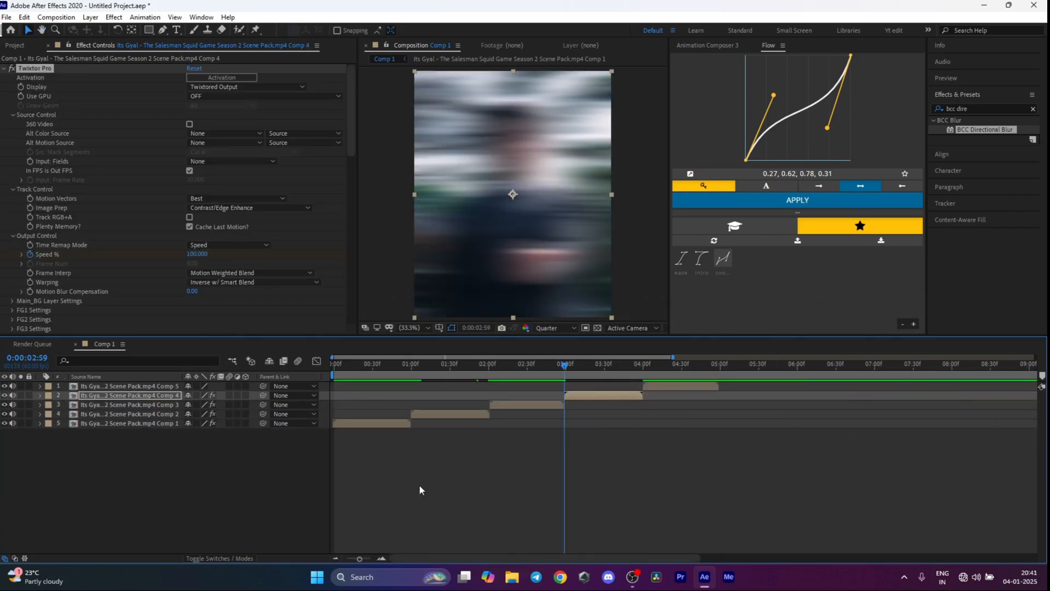
Paste the copied effects onto the fifth clip at its start, 0:00:04:00.
{"action": "key", "text": "space"}
{"action": "left_click", "coordinate": [642, 365]}
{"action": "left_click", "coordinate": [647, 385]}
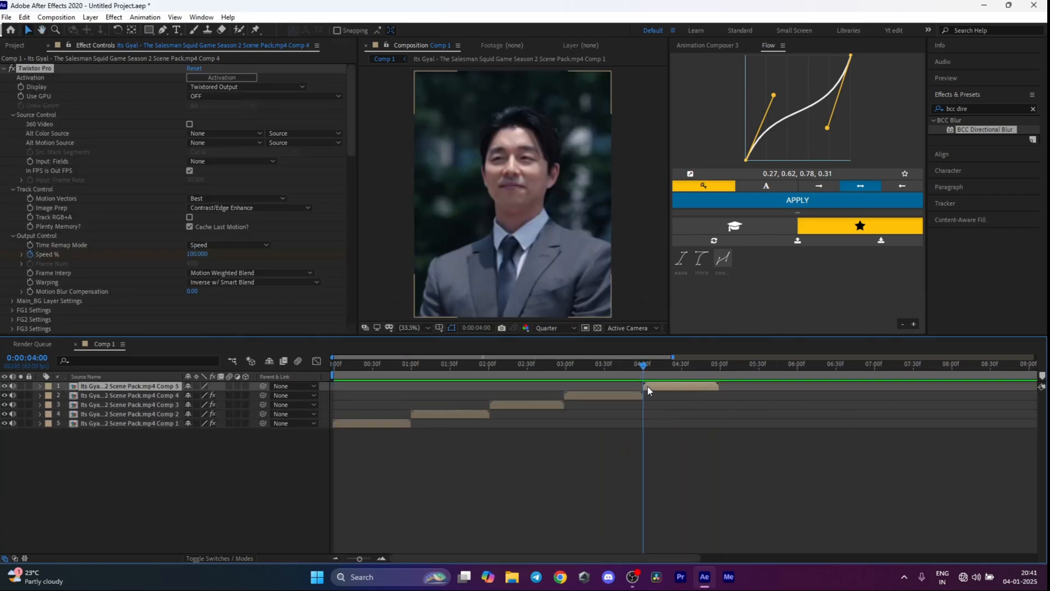
{"action": "key", "text": "ctrl+v"}
Preview the full five-clip edit and return the playhead to frame 0.
{"action": "key", "text": "space"}
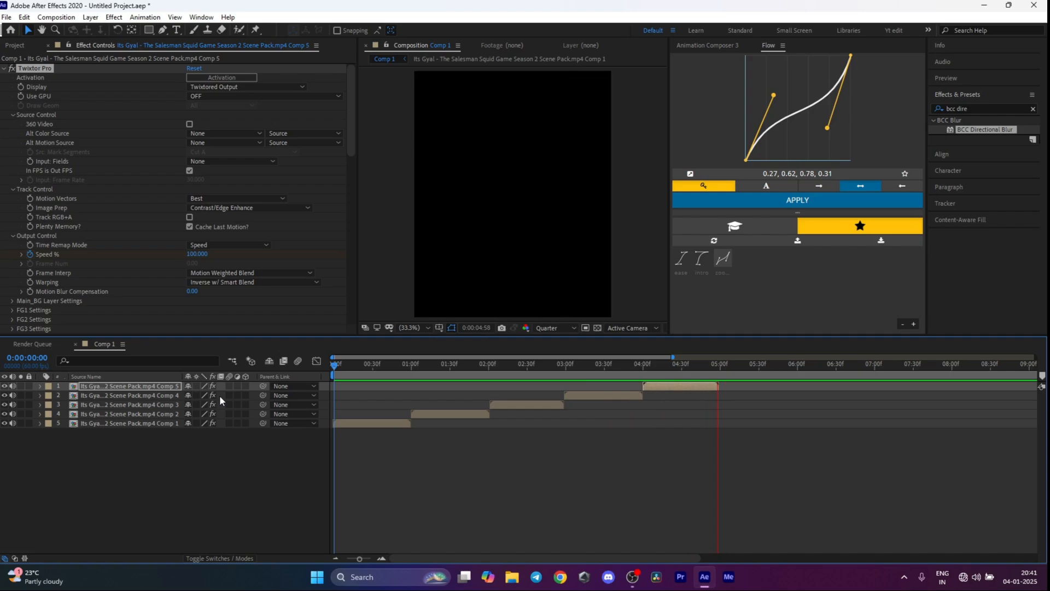
{"action": "key", "text": "space"}
{"action": "left_click_drag", "start_coordinate": [533, 372], "coordinate": [323, 388]}
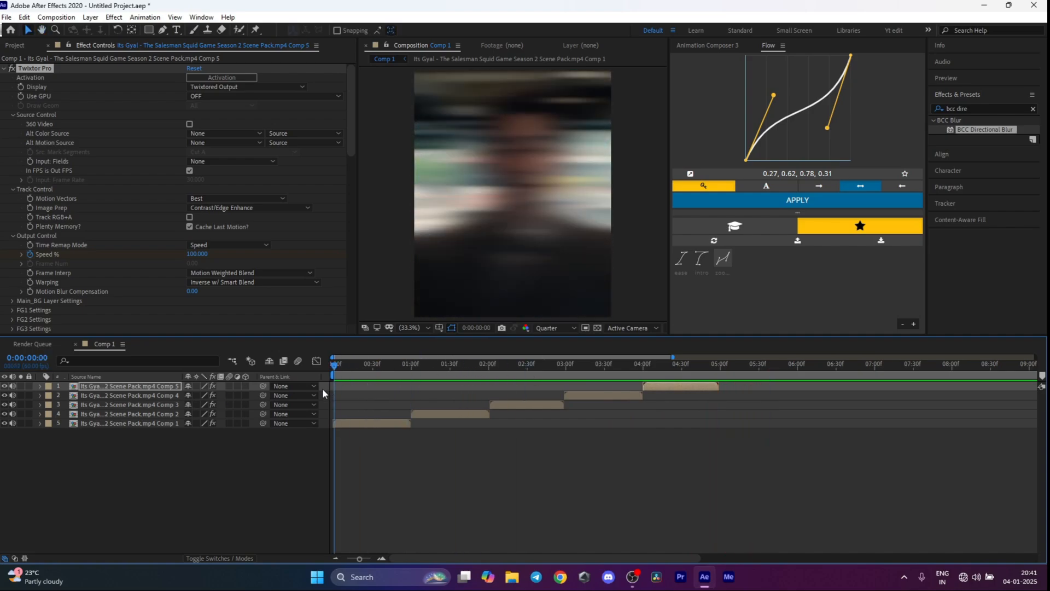